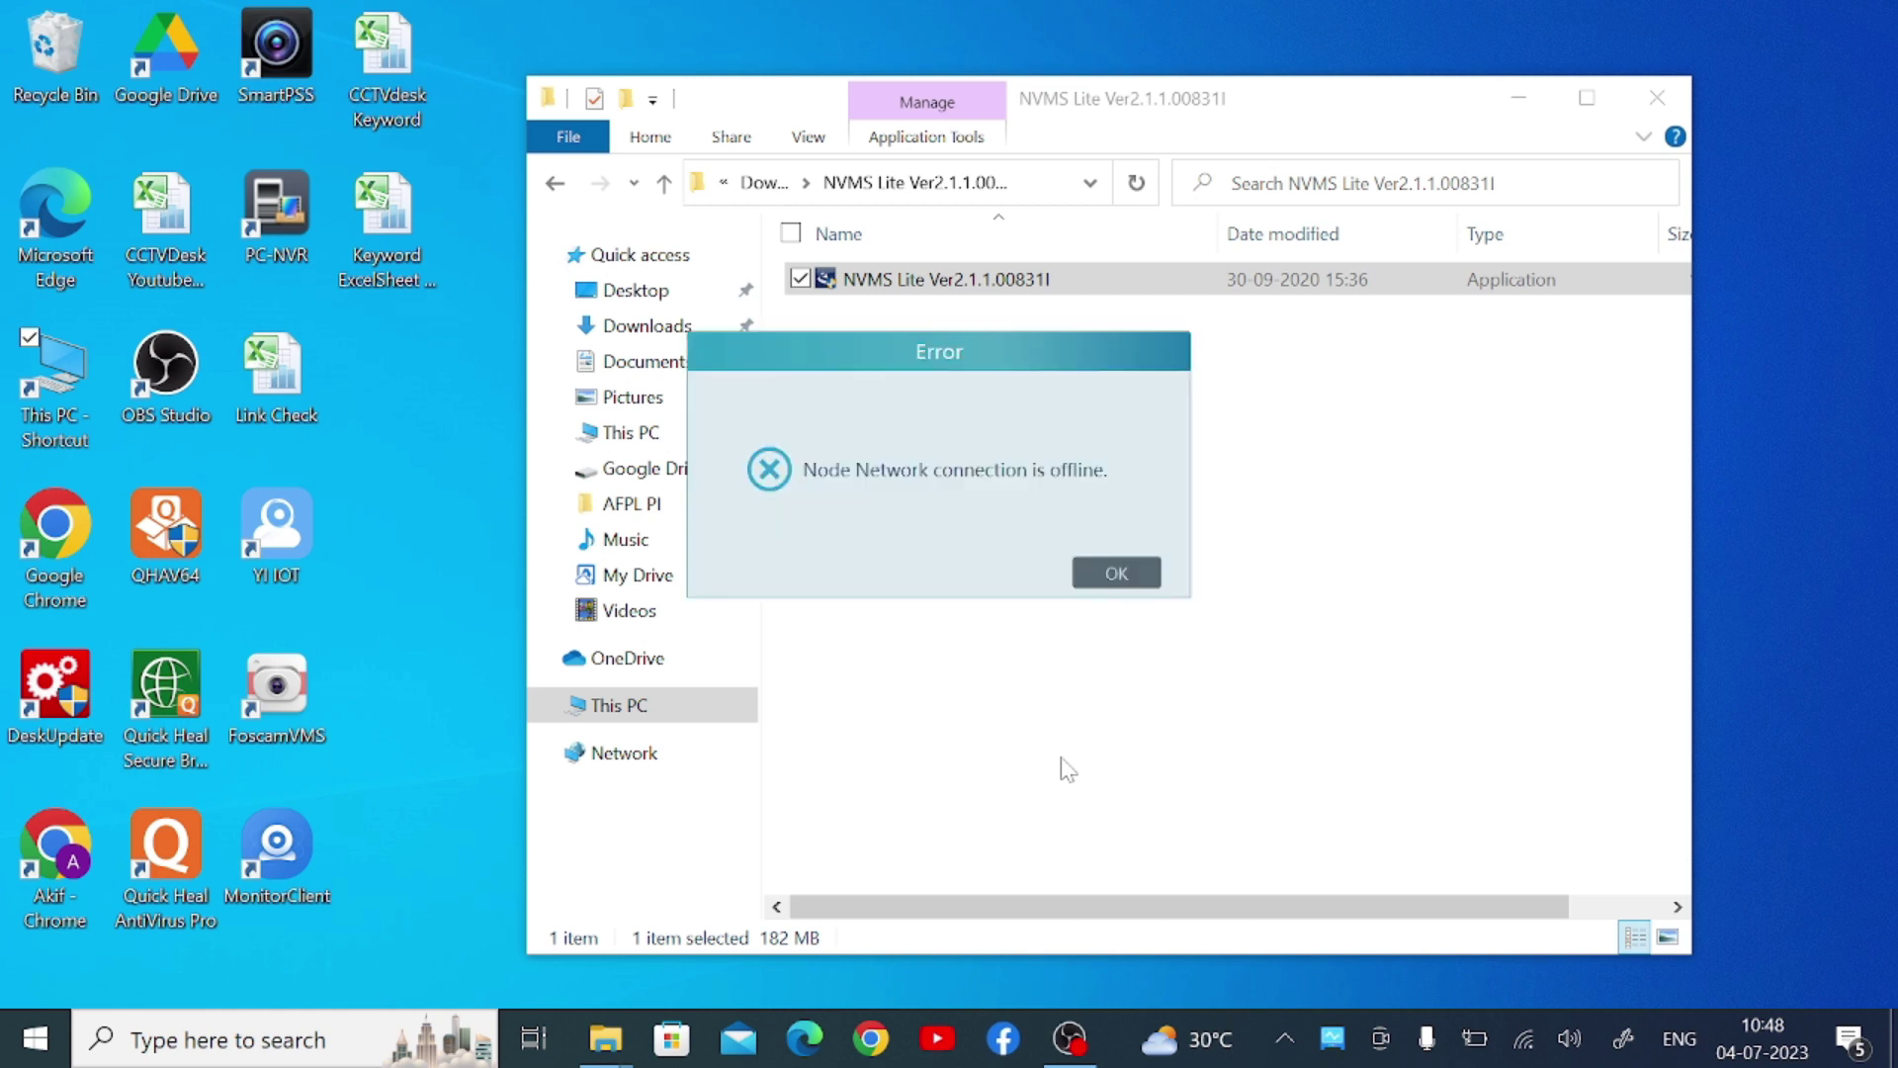
Dismiss the offline error and log in as administrator with the default password
{"action": "left_click", "coordinate": [1094, 576]}
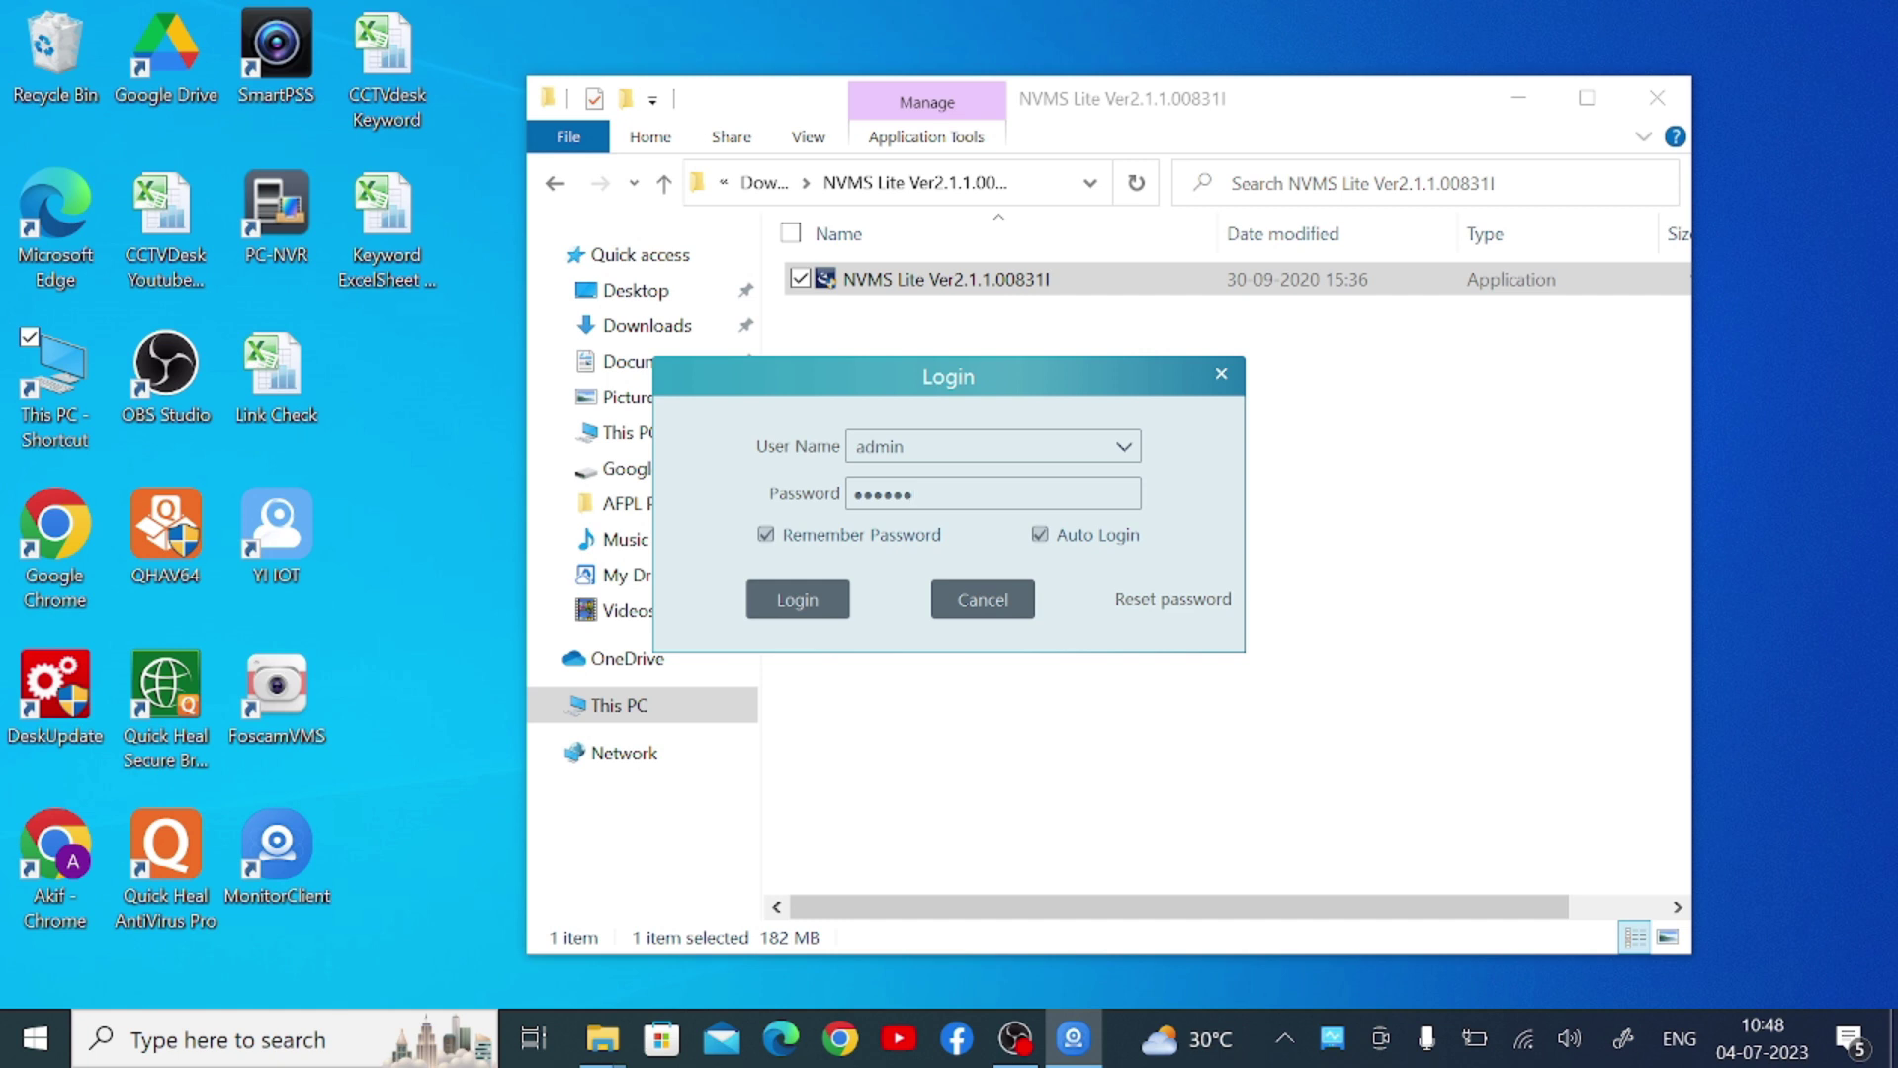
{"action": "key", "text": "BackSpace"}
{"action": "key", "text": "BackSpace"}
{"action": "key", "text": "BackSpace"}
{"action": "key", "text": "BackSpace"}
{"action": "key", "text": "BackSpace"}
{"action": "key", "text": "BackSpace"}
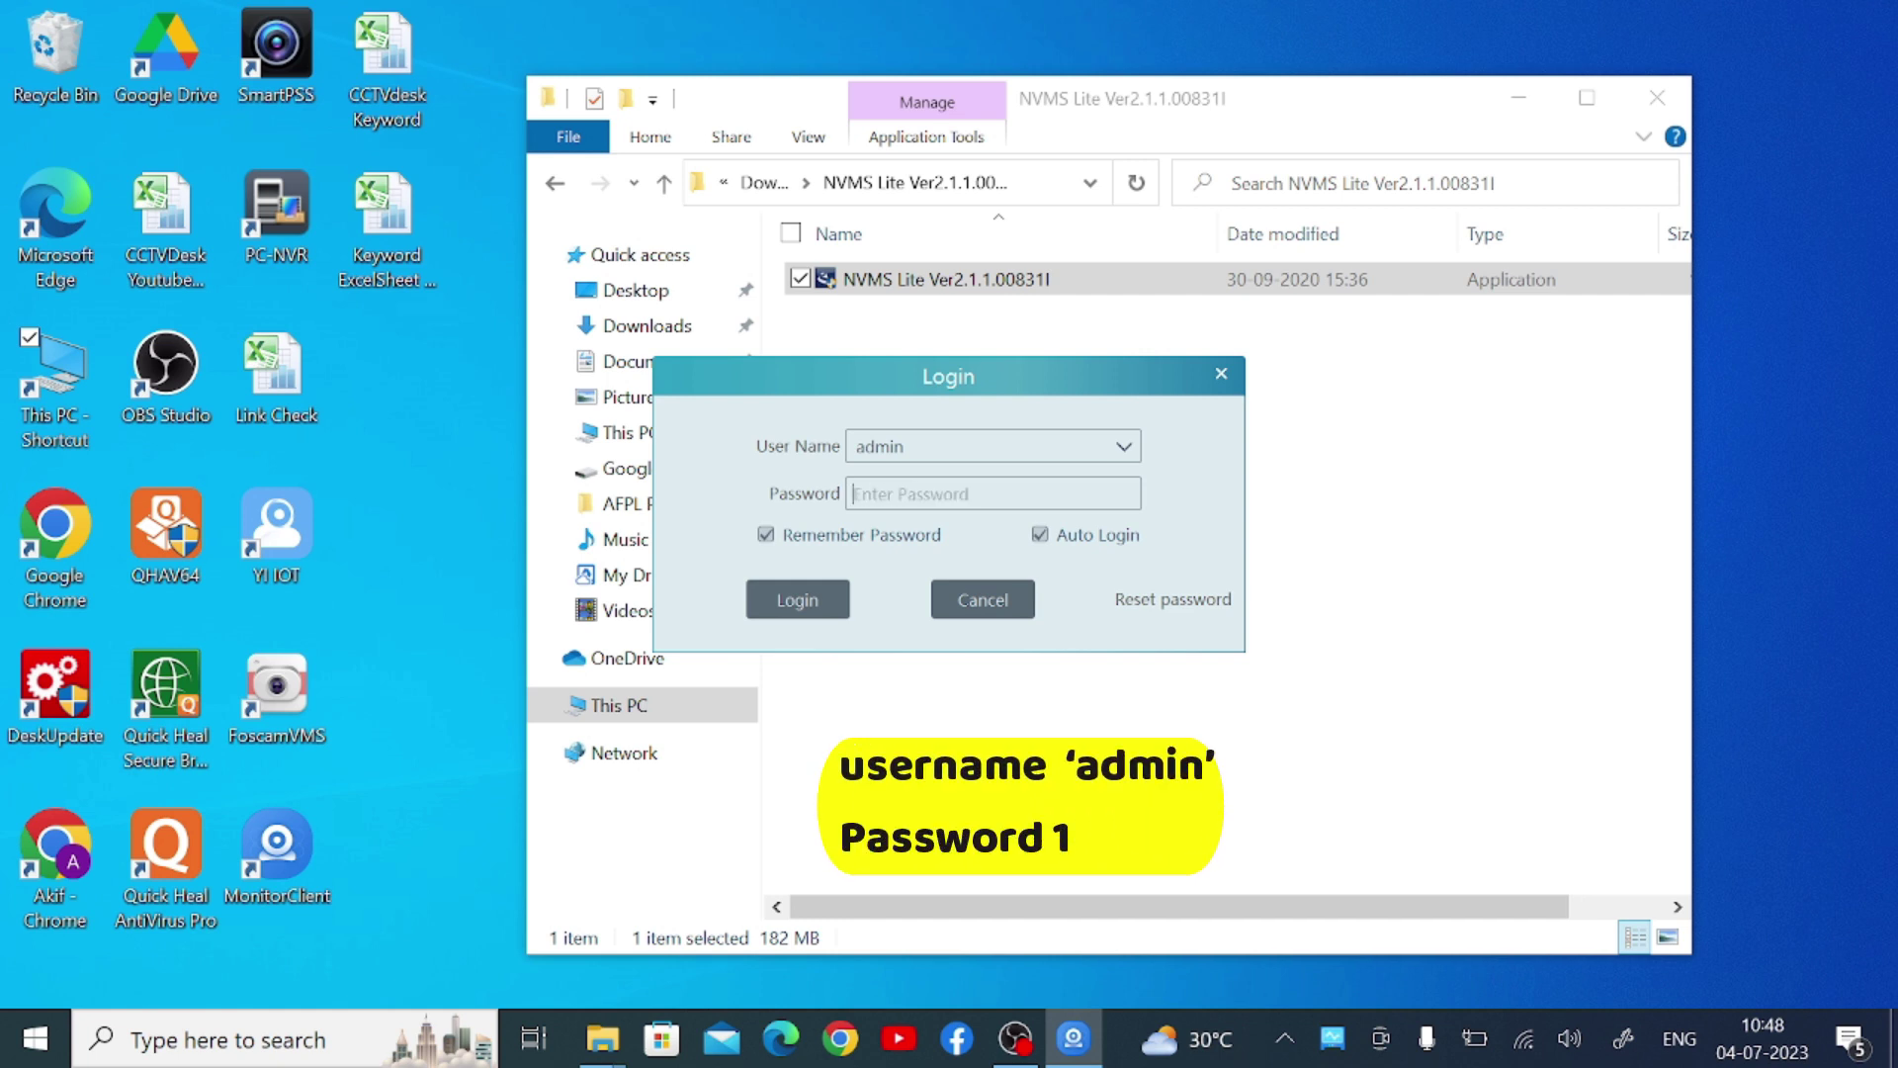
{"action": "type", "text": "123456"}
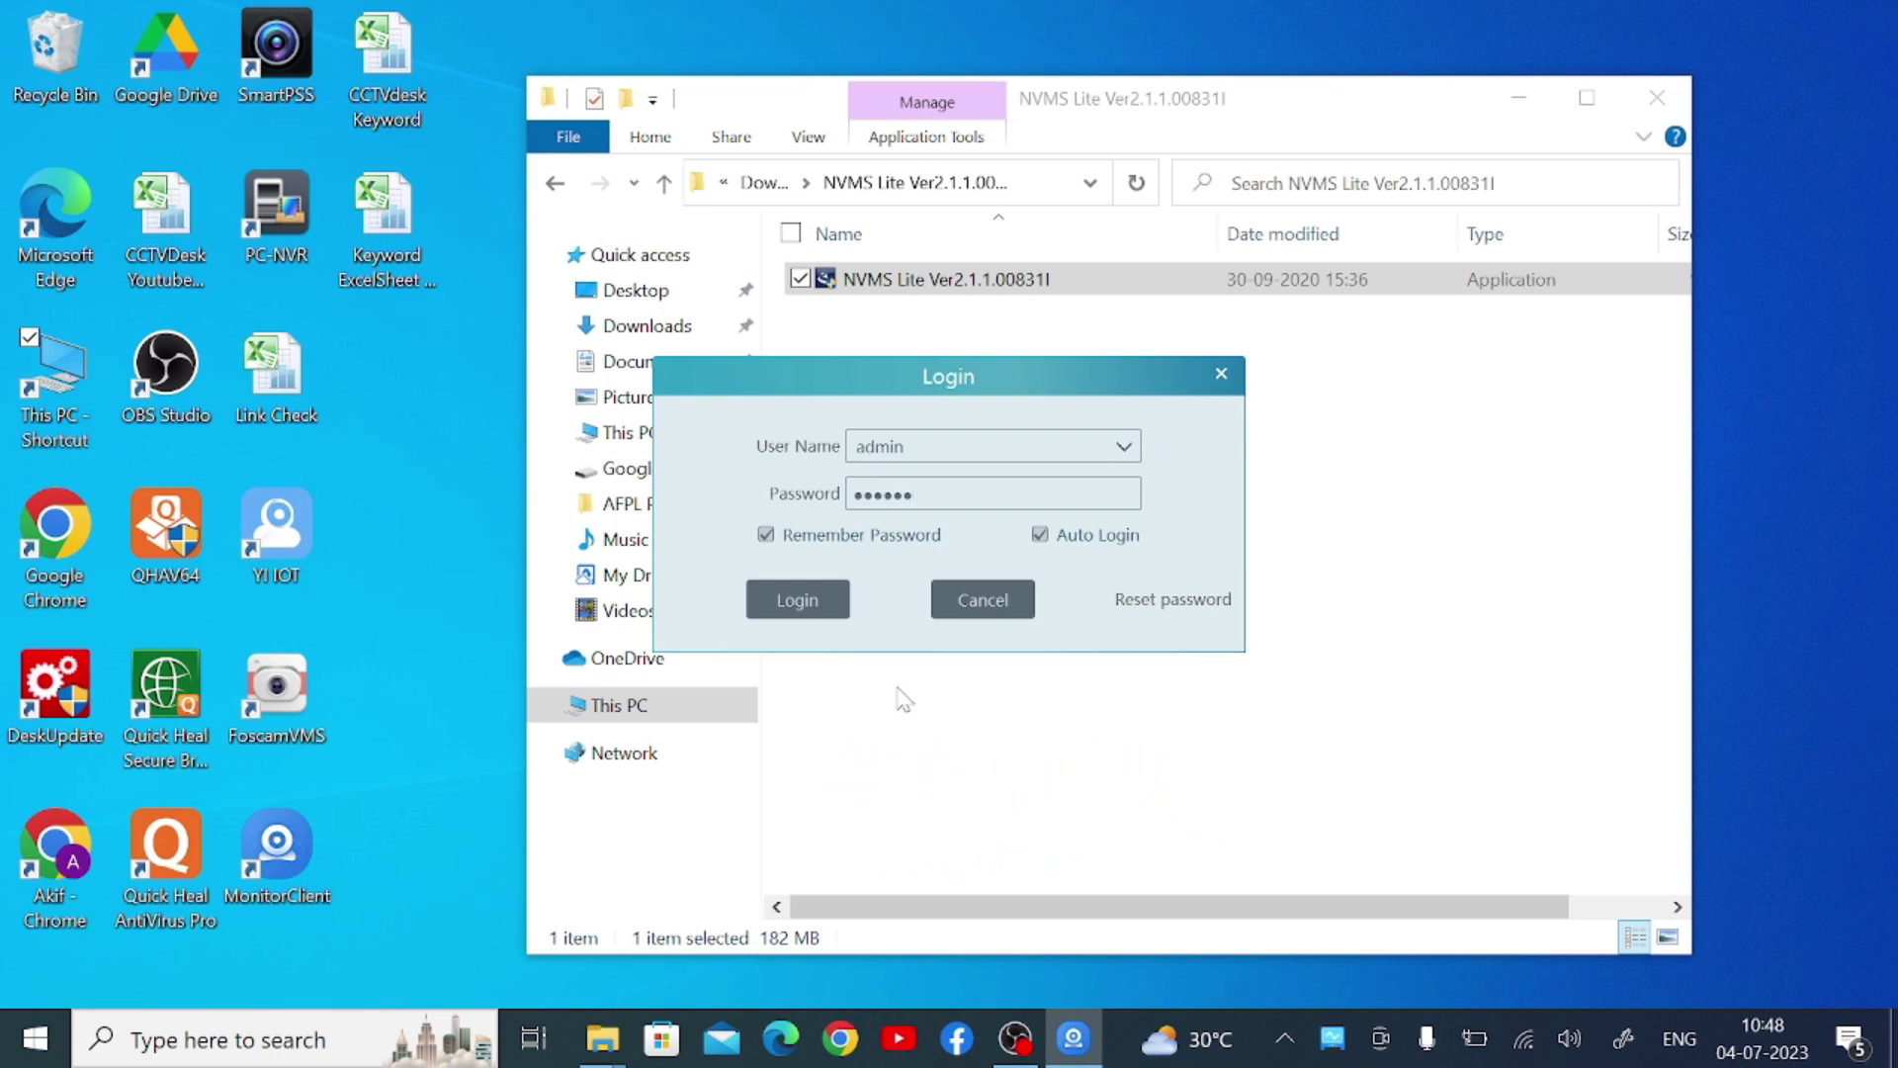
{"action": "left_click", "coordinate": [781, 610]}
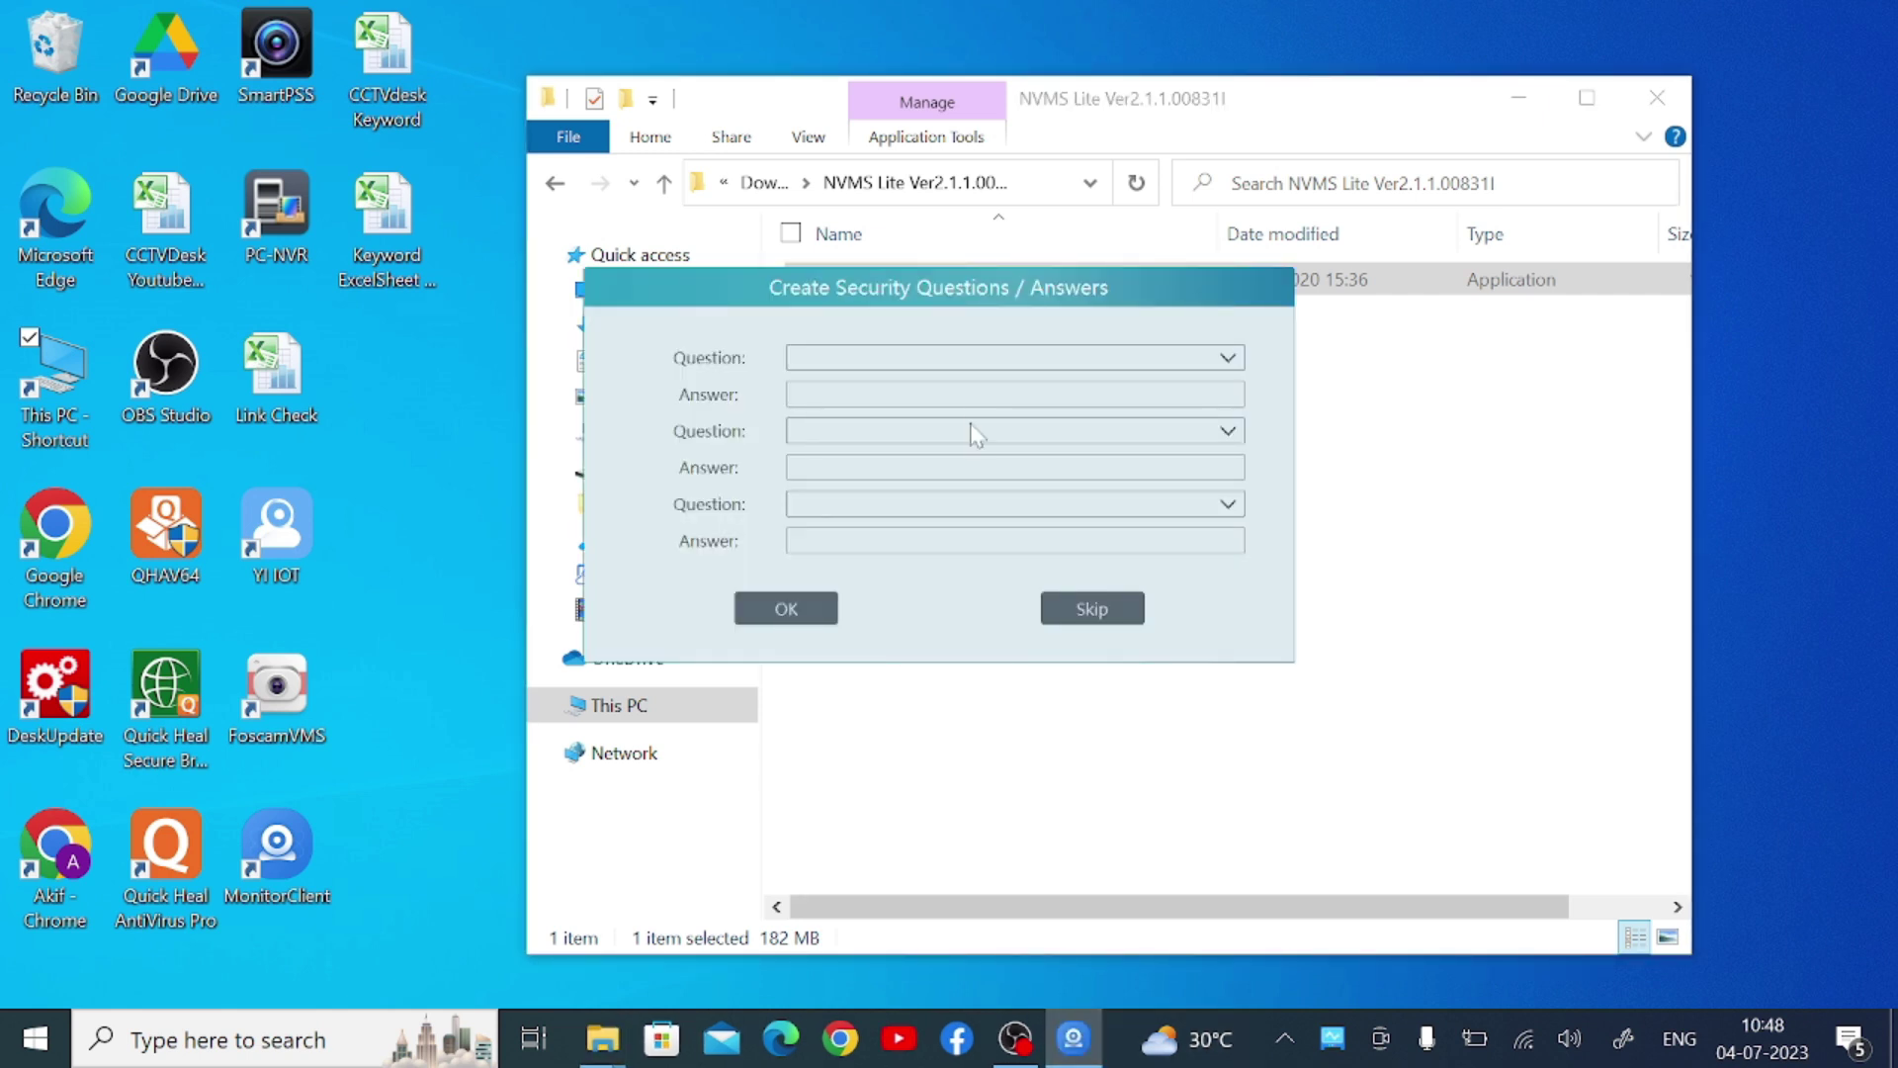
Choose the high school name and favorite anime security questions, answering each
{"action": "left_click", "coordinate": [957, 368]}
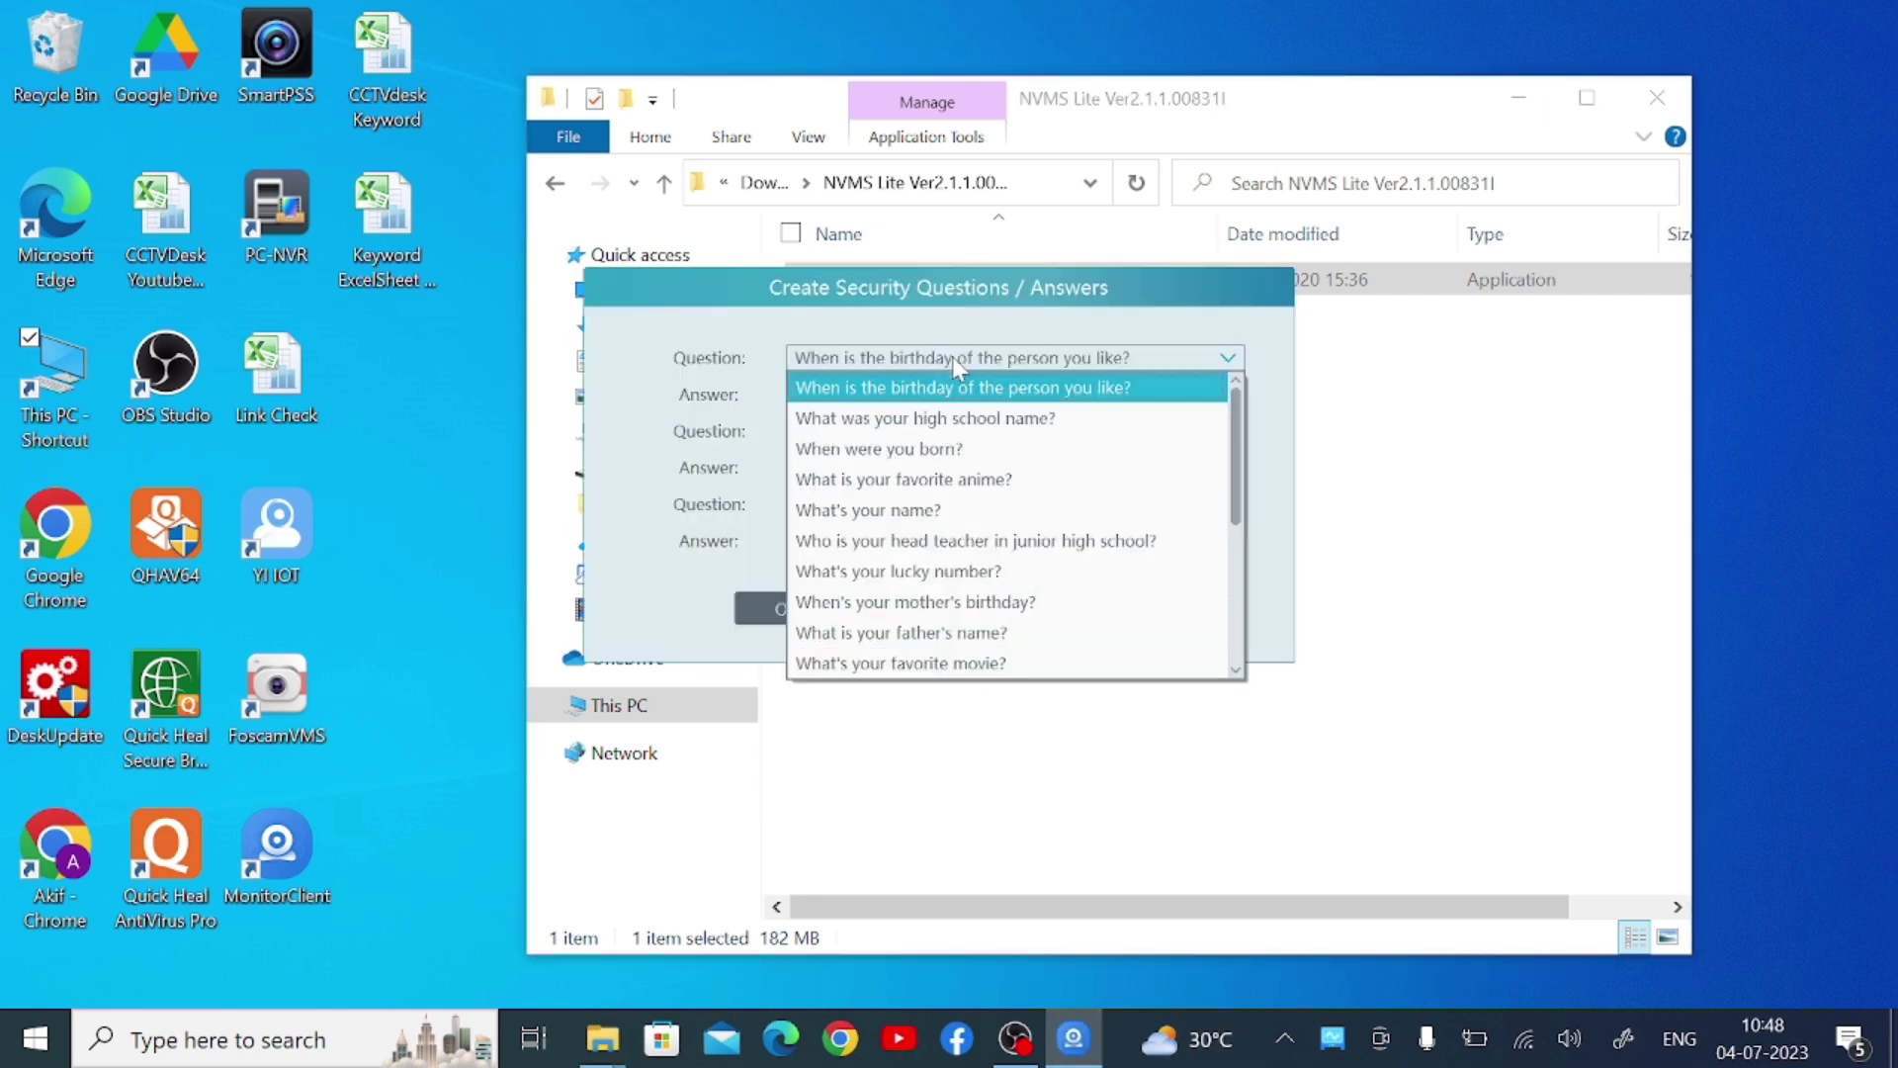
{"action": "left_click", "coordinate": [939, 417]}
{"action": "left_click", "coordinate": [910, 396]}
{"action": "type", "text": "d"}
{"action": "left_click", "coordinate": [902, 434]}
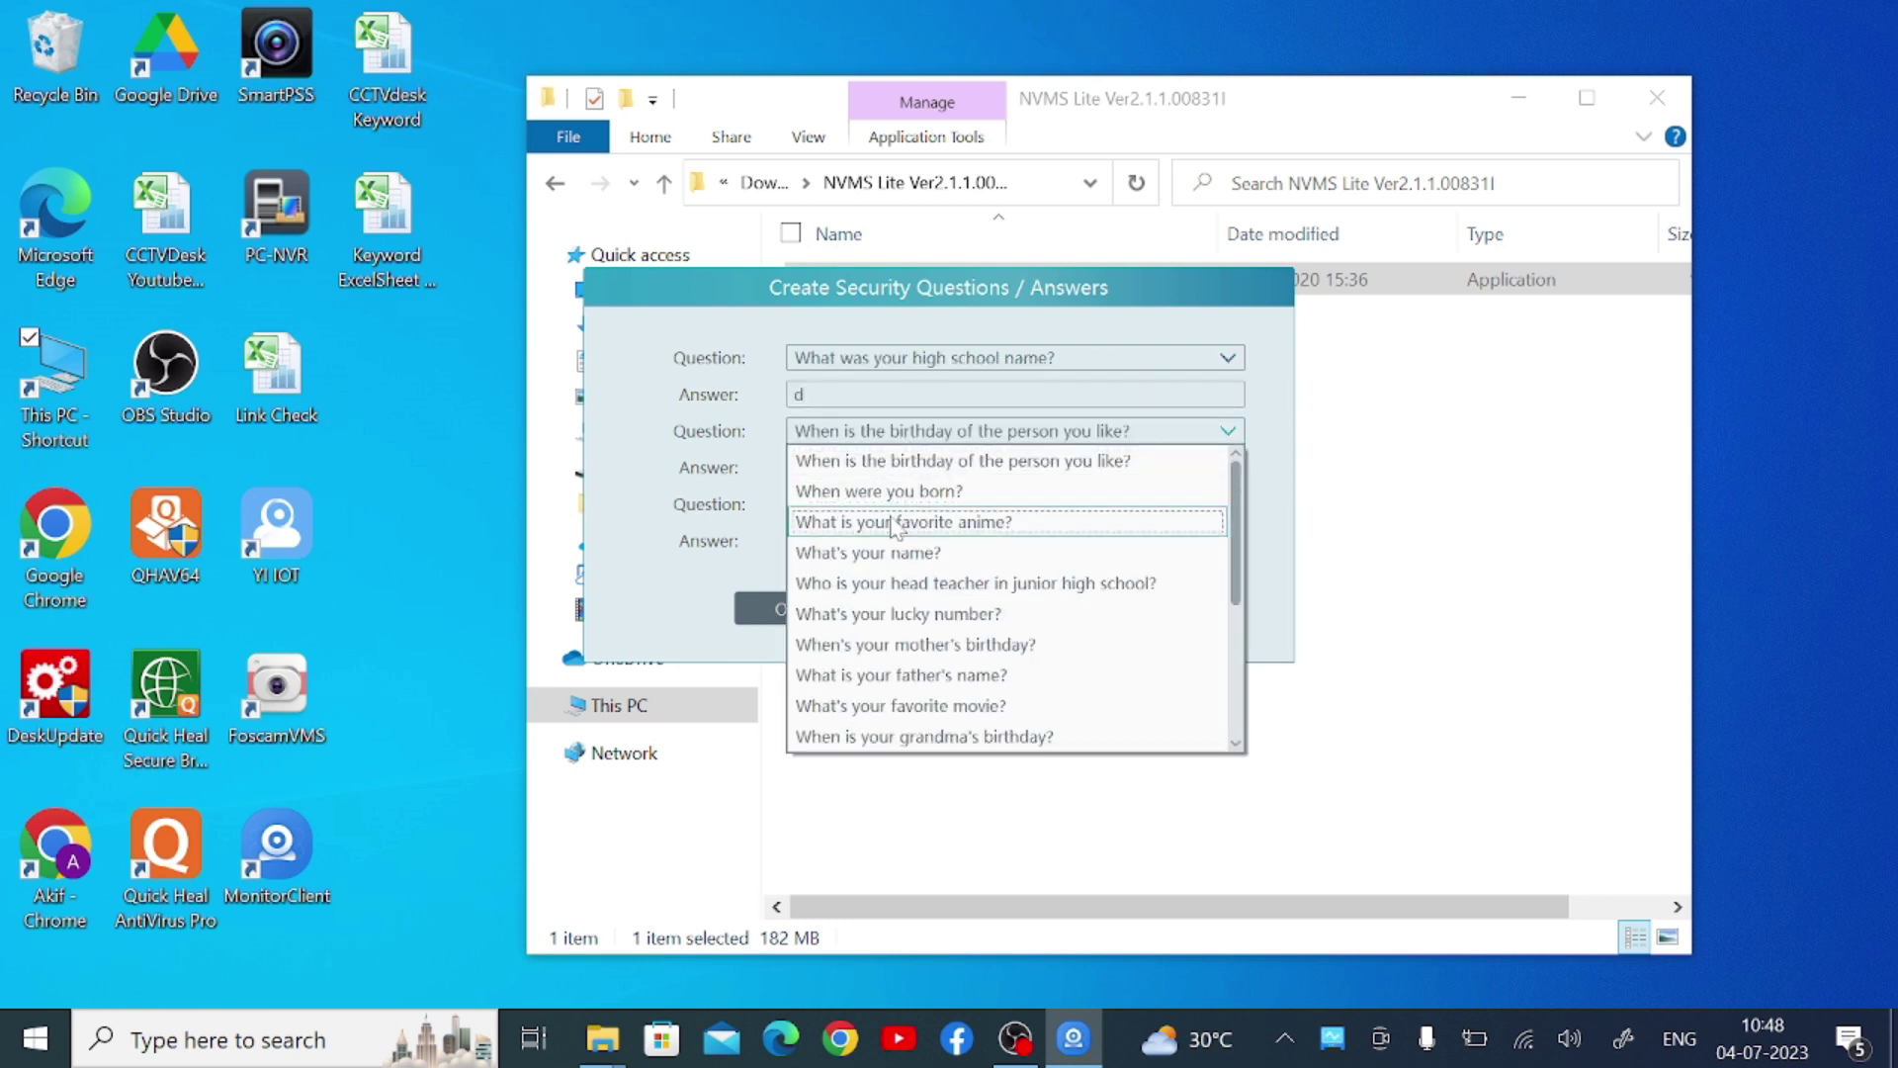
{"action": "left_click", "coordinate": [895, 521]}
{"action": "left_click", "coordinate": [864, 467]}
{"action": "type", "text": "d"}
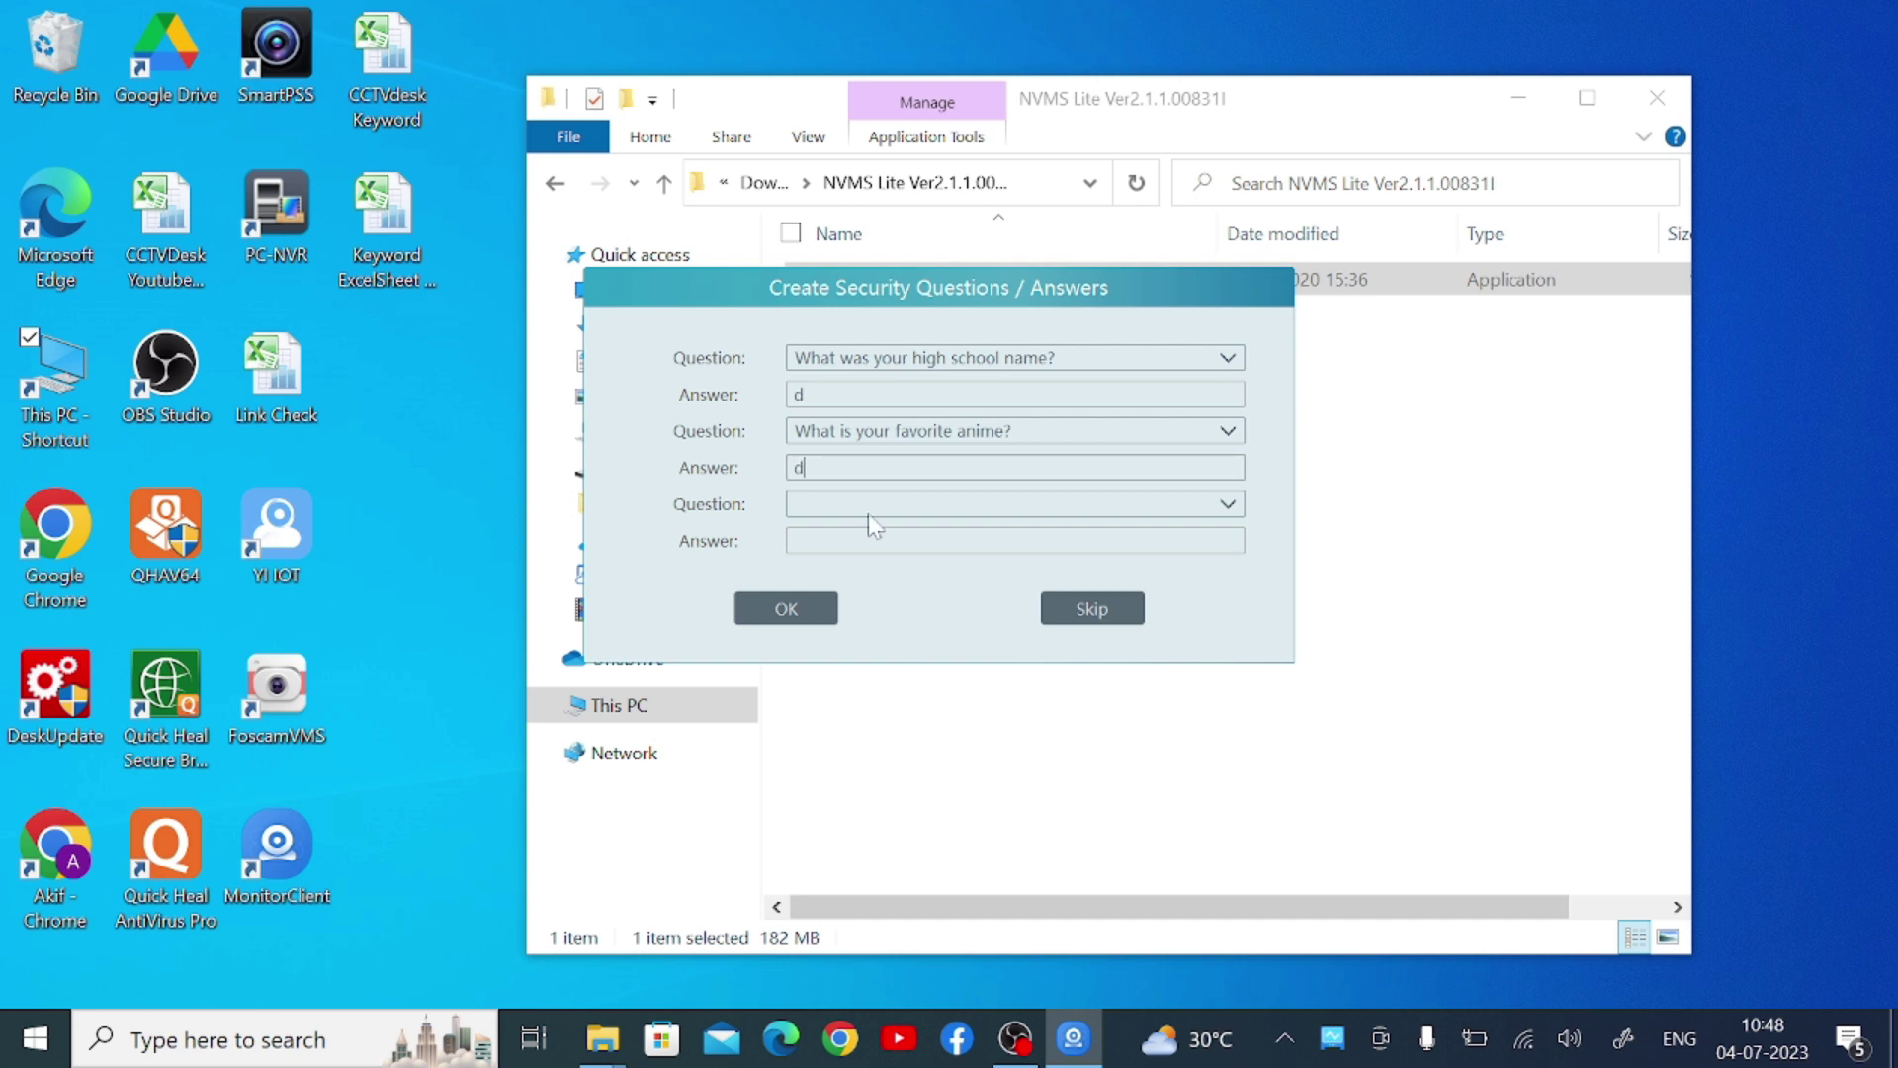
Choose the 'when were you born' question, answer it, and save all security questions
{"action": "left_click", "coordinate": [868, 504]}
{"action": "left_click", "coordinate": [872, 571]}
{"action": "left_click", "coordinate": [875, 541]}
{"action": "type", "text": "d"}
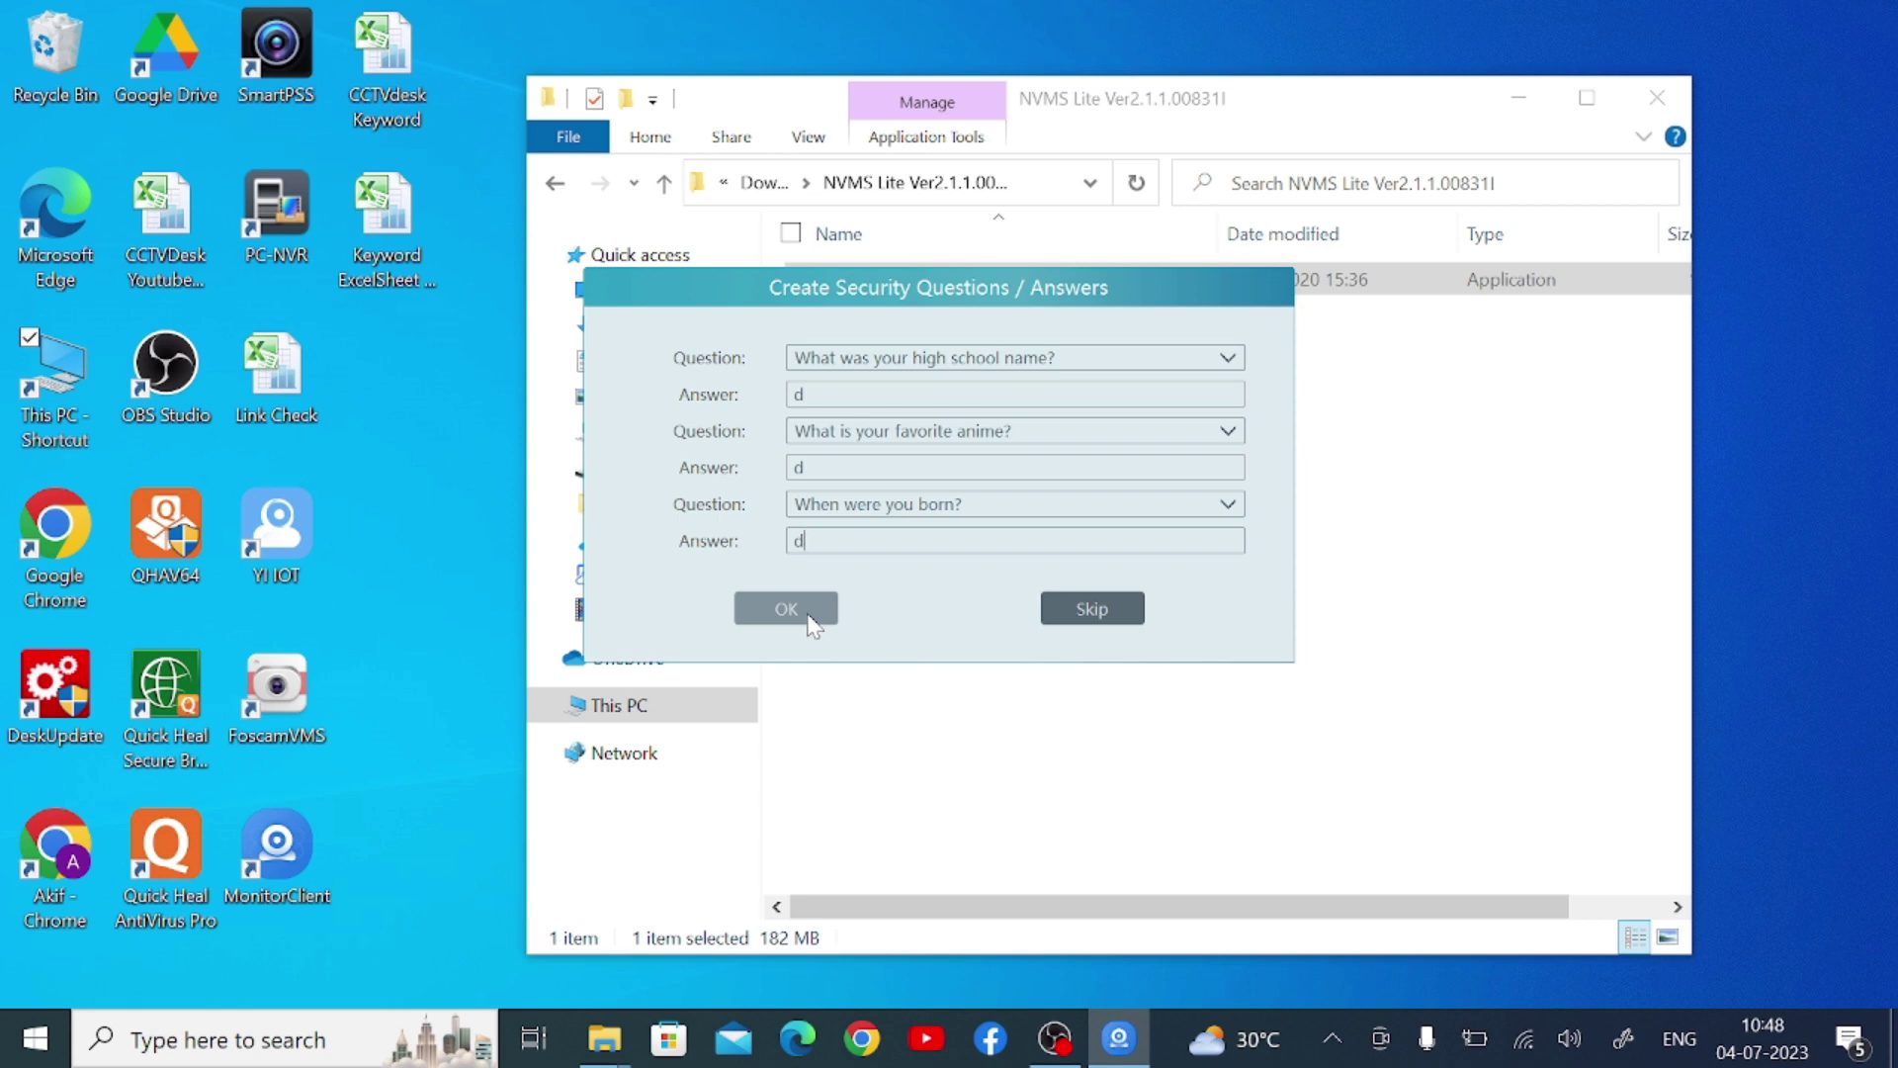
{"action": "left_click", "coordinate": [812, 621]}
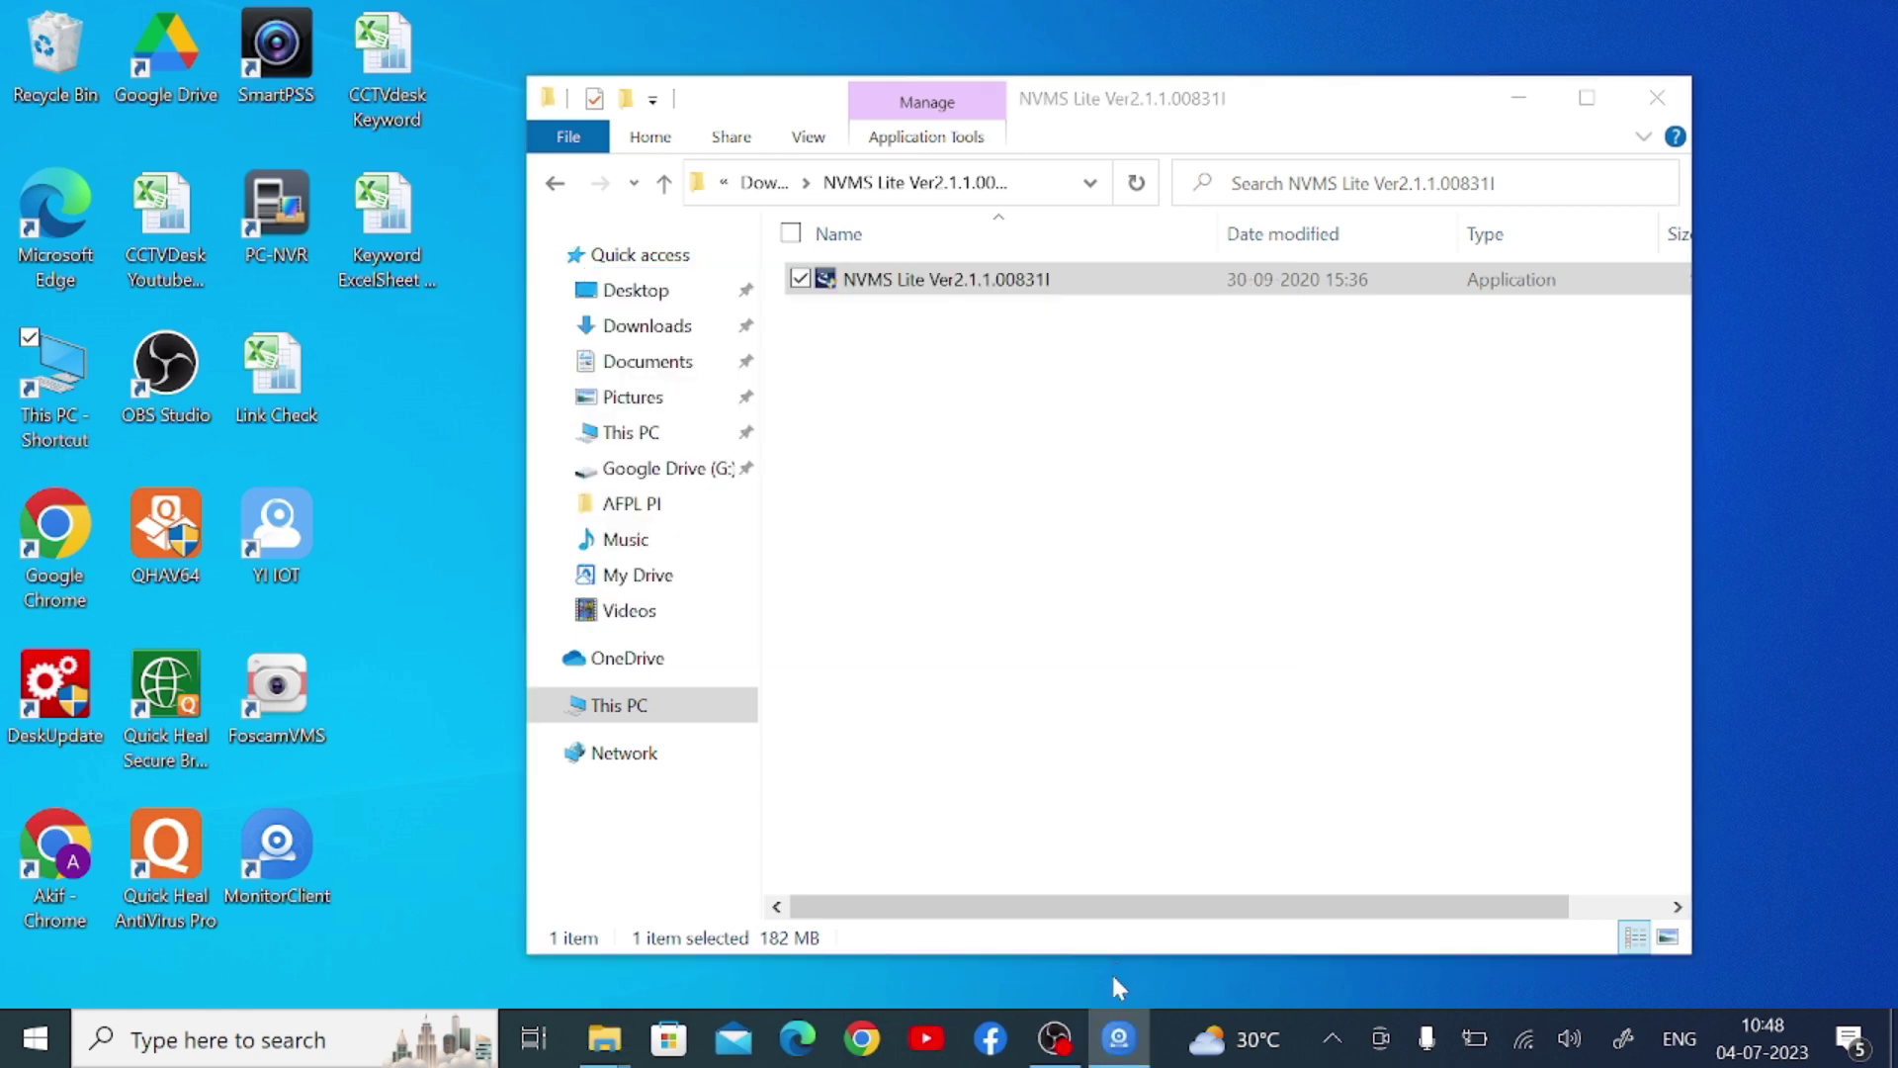
{"action": "left_click", "coordinate": [1118, 1038]}
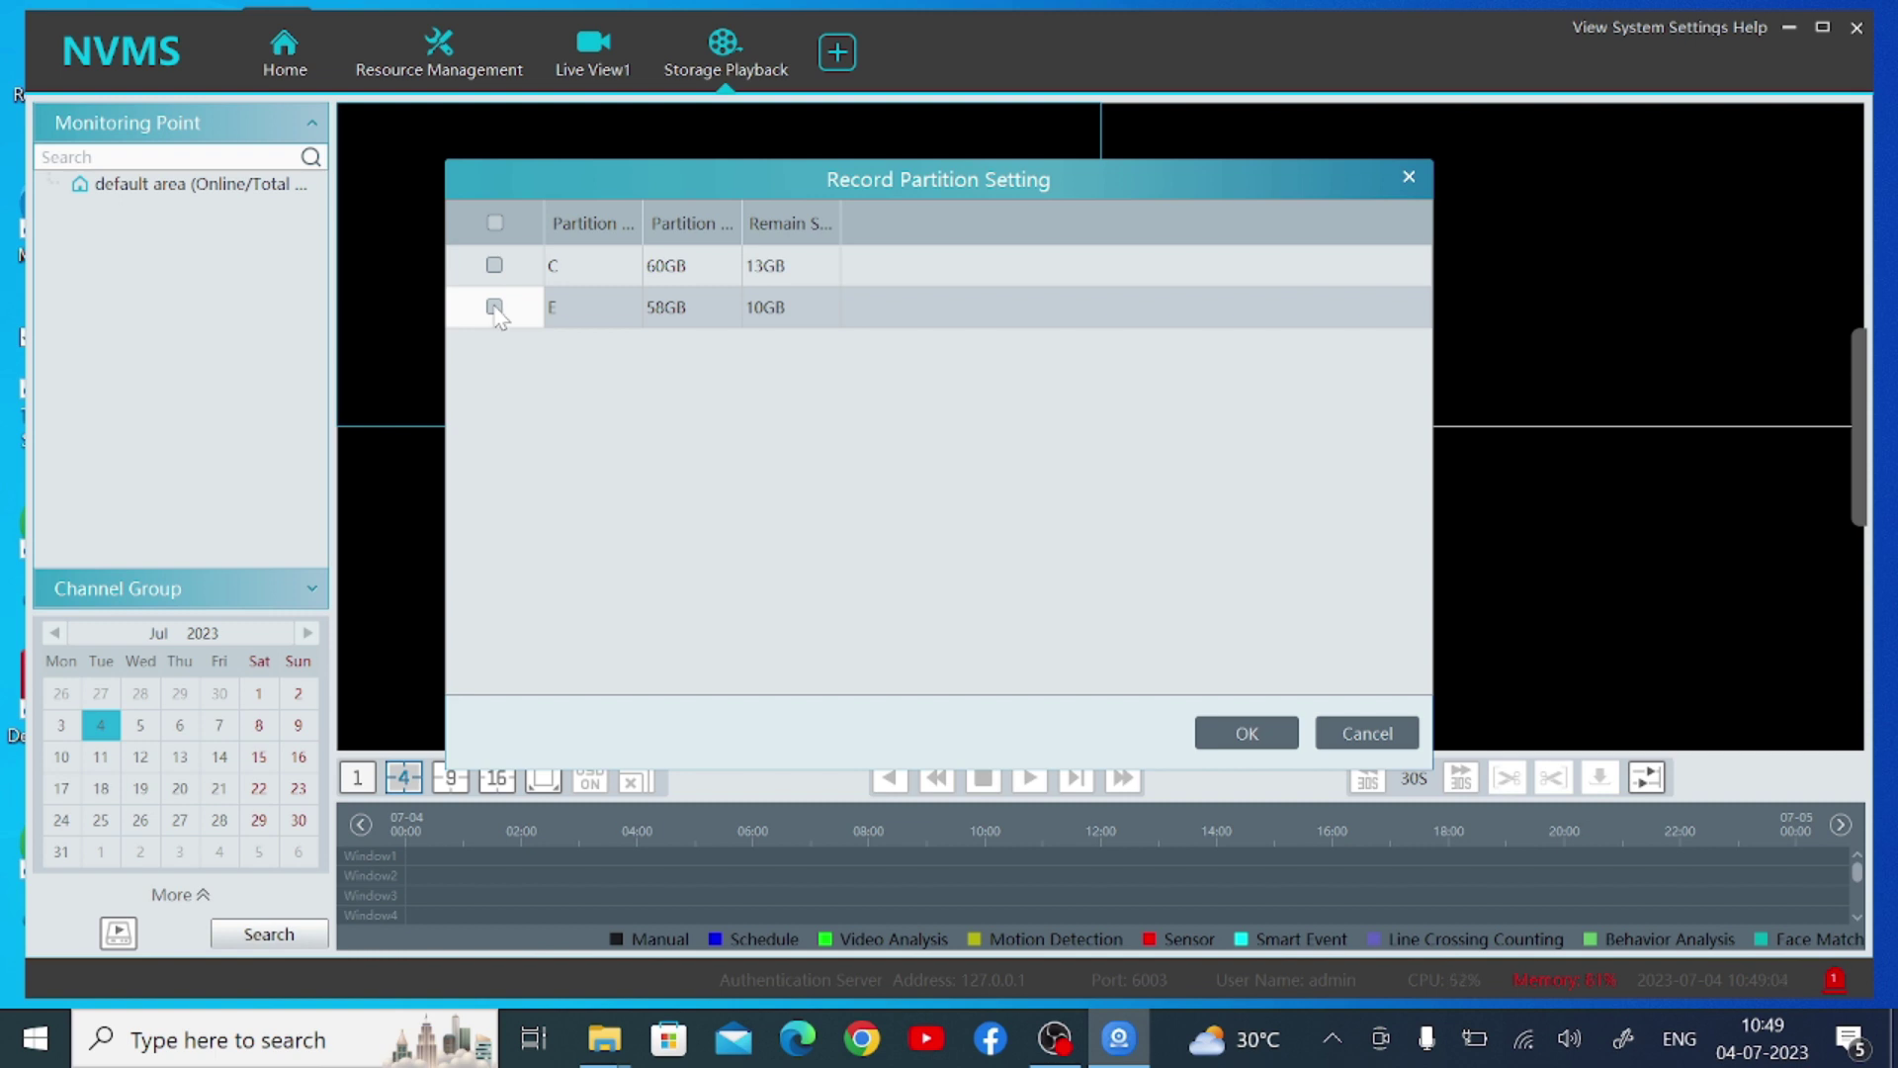
Set partition E (58GB) as the record partition and return to the Home page
{"action": "left_click", "coordinate": [495, 306]}
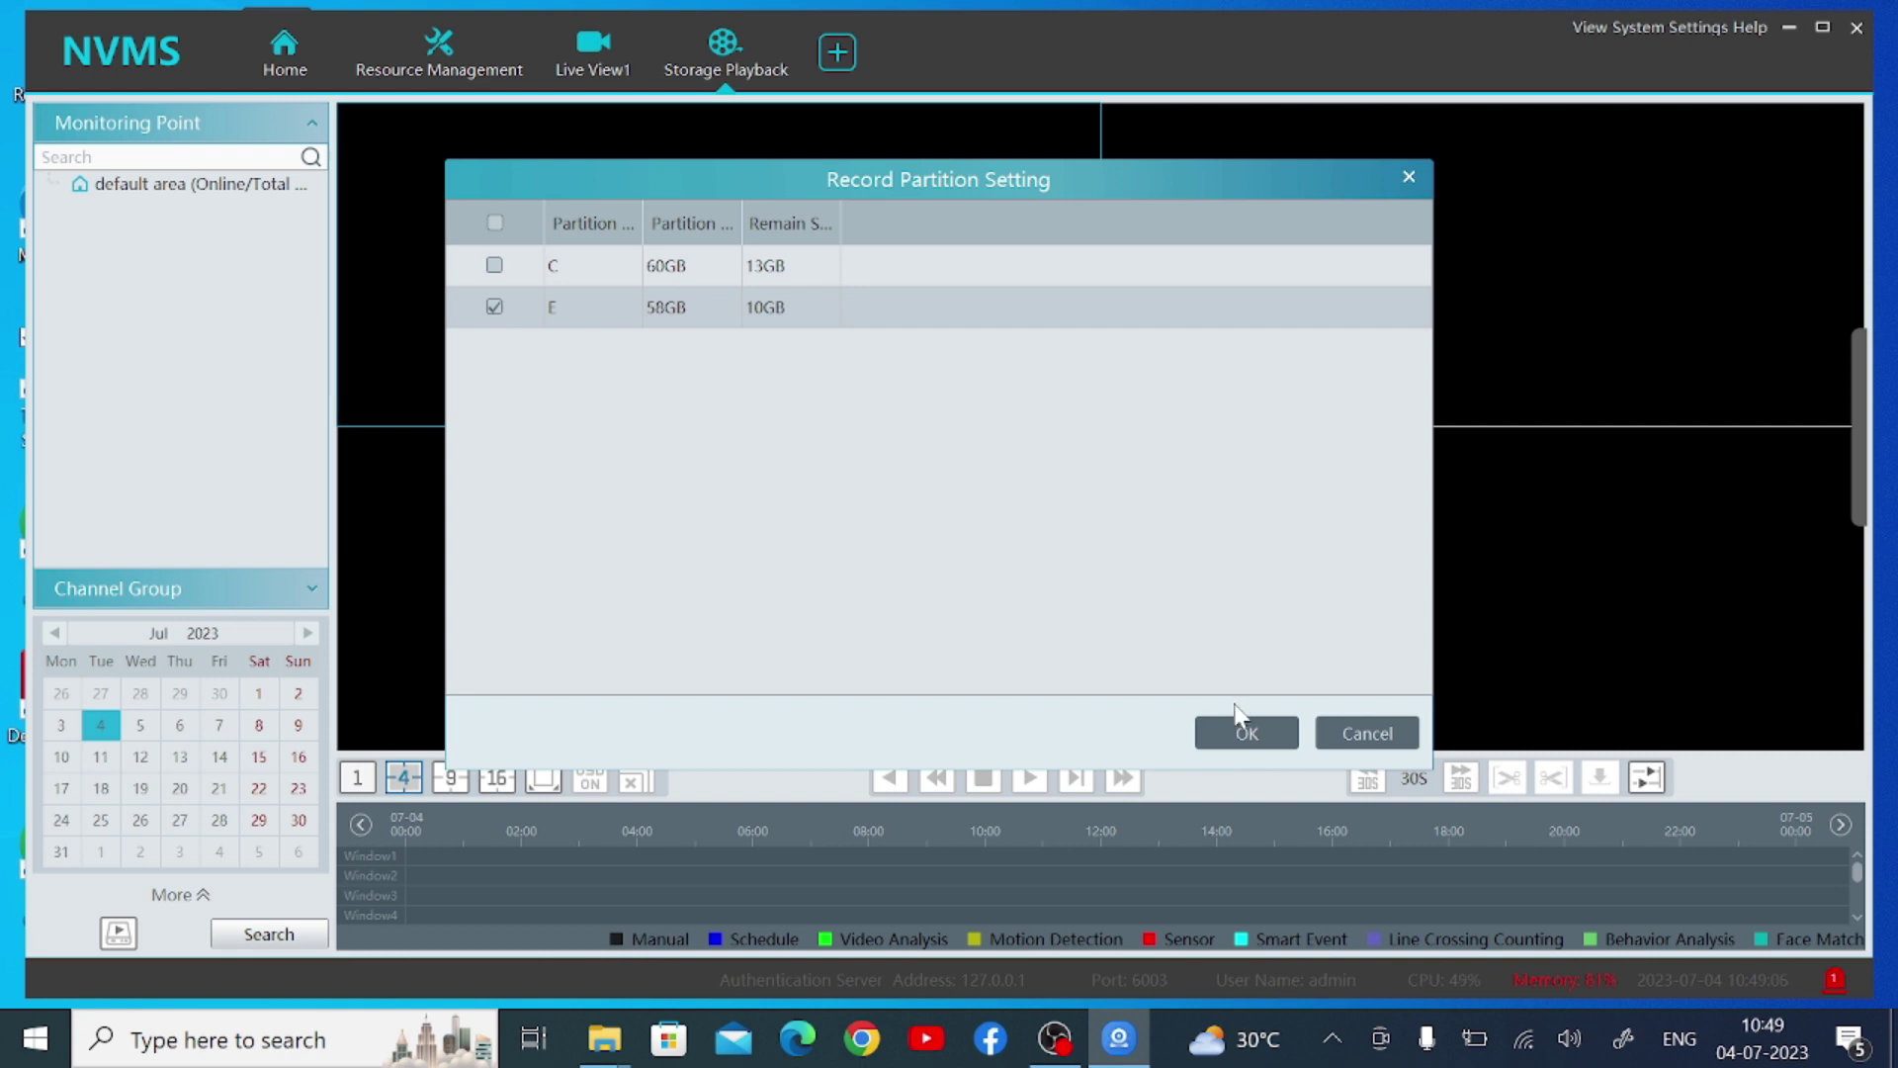
{"action": "left_click", "coordinate": [1245, 733]}
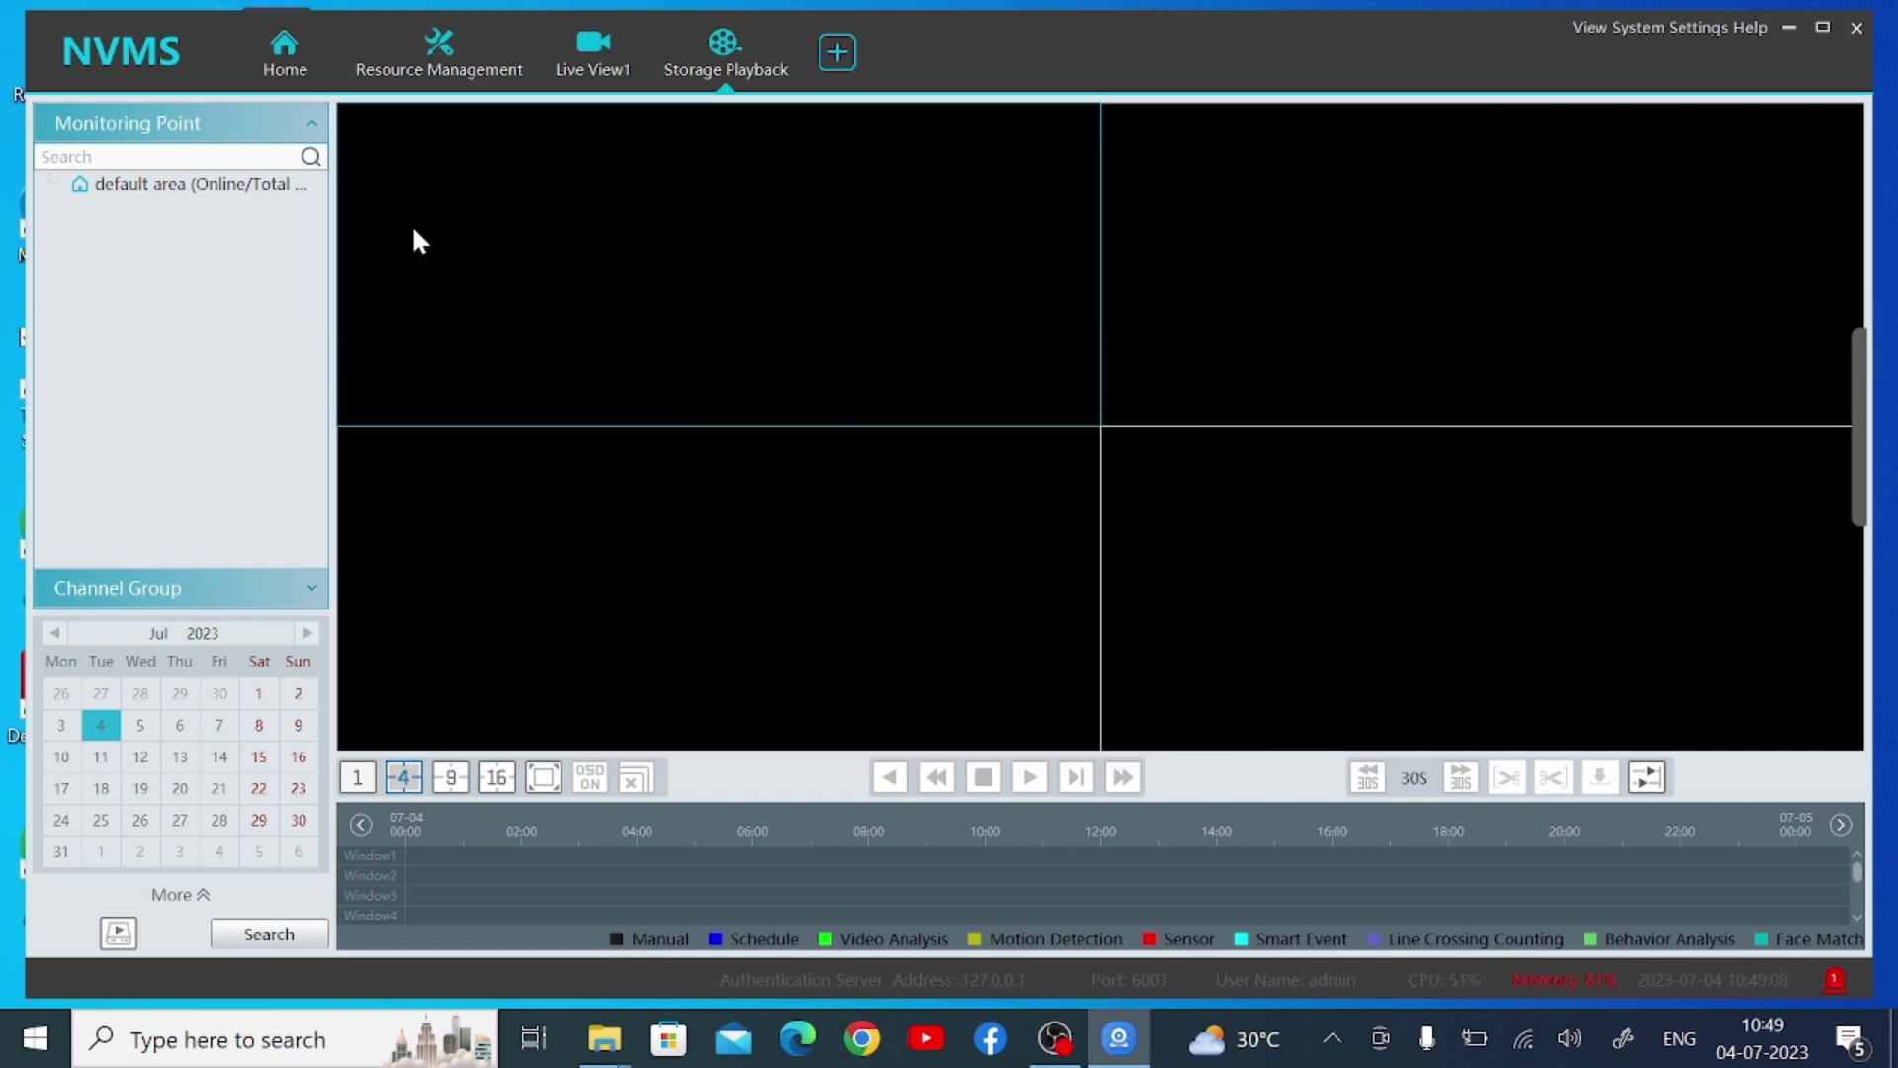
{"action": "left_click", "coordinate": [283, 54]}
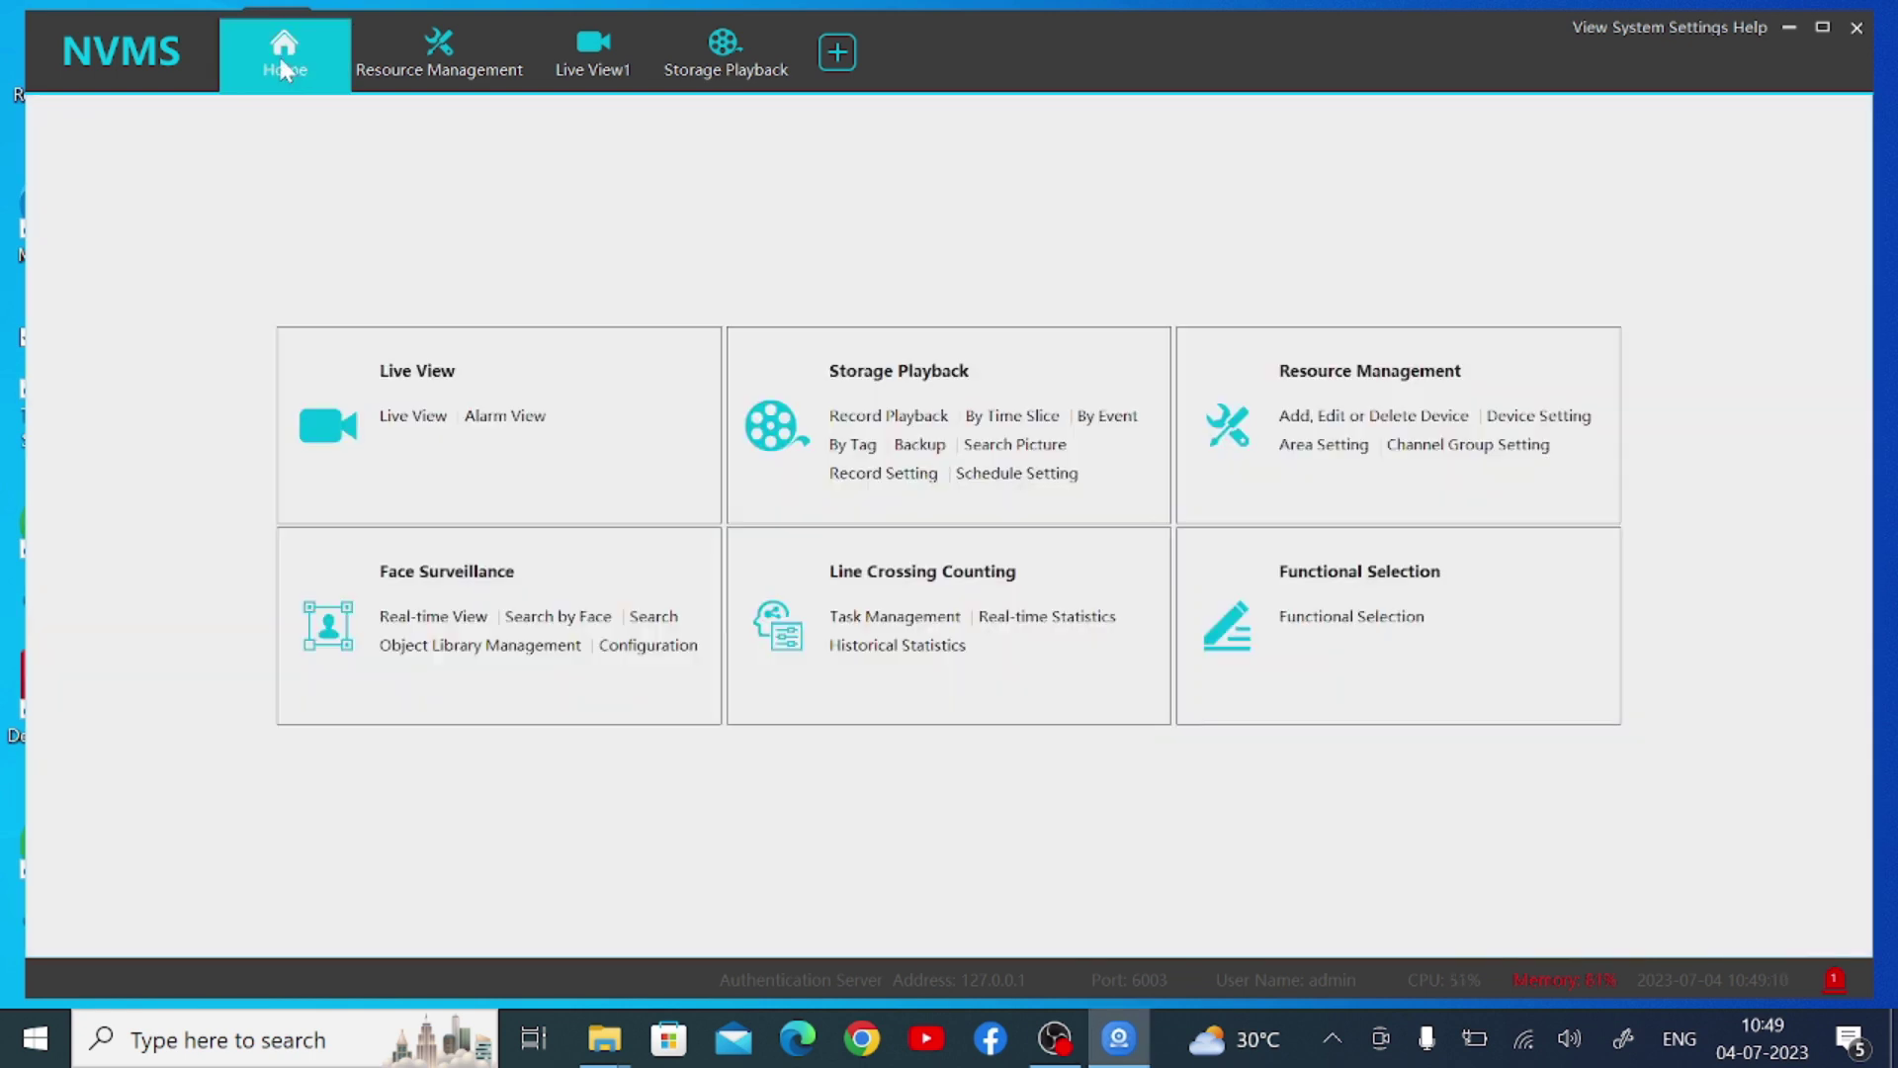
Open Resource Management and start adding a new encoding device
{"action": "left_click", "coordinate": [1377, 375]}
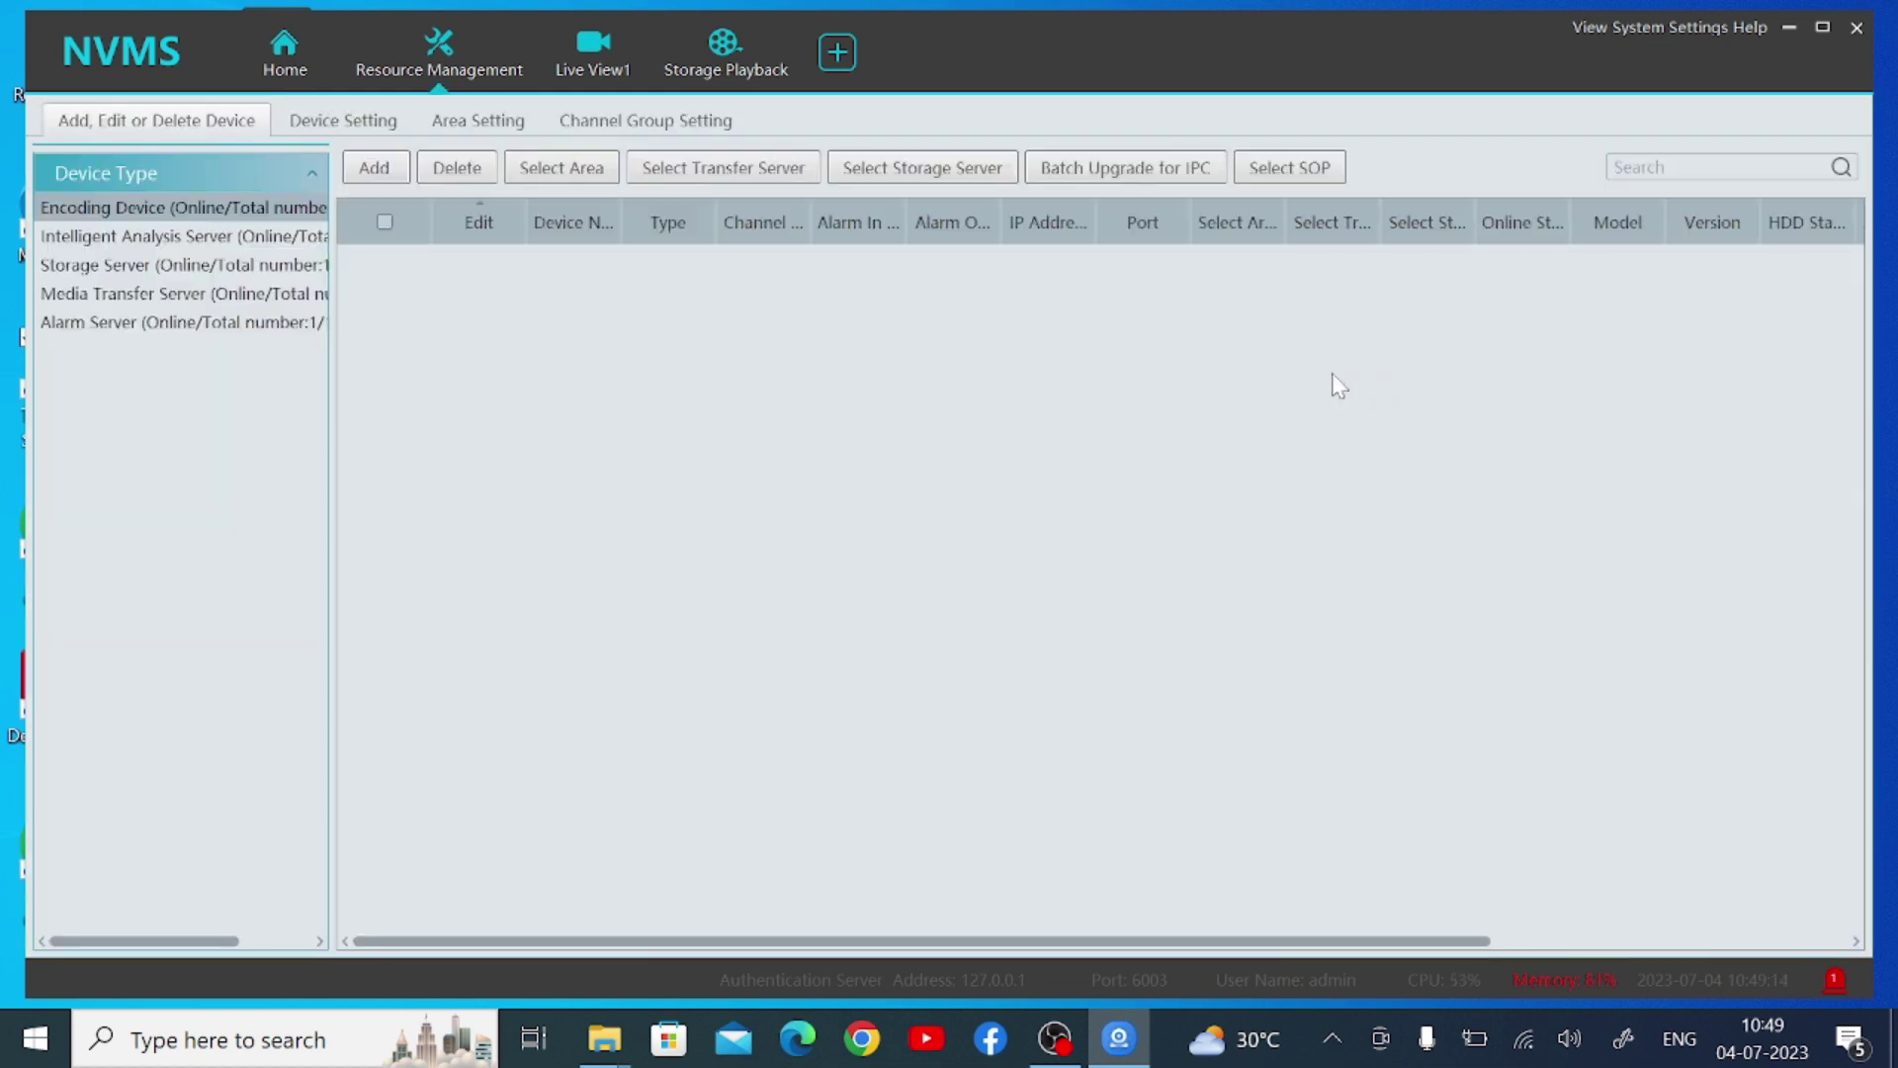
{"action": "left_click", "coordinate": [383, 168]}
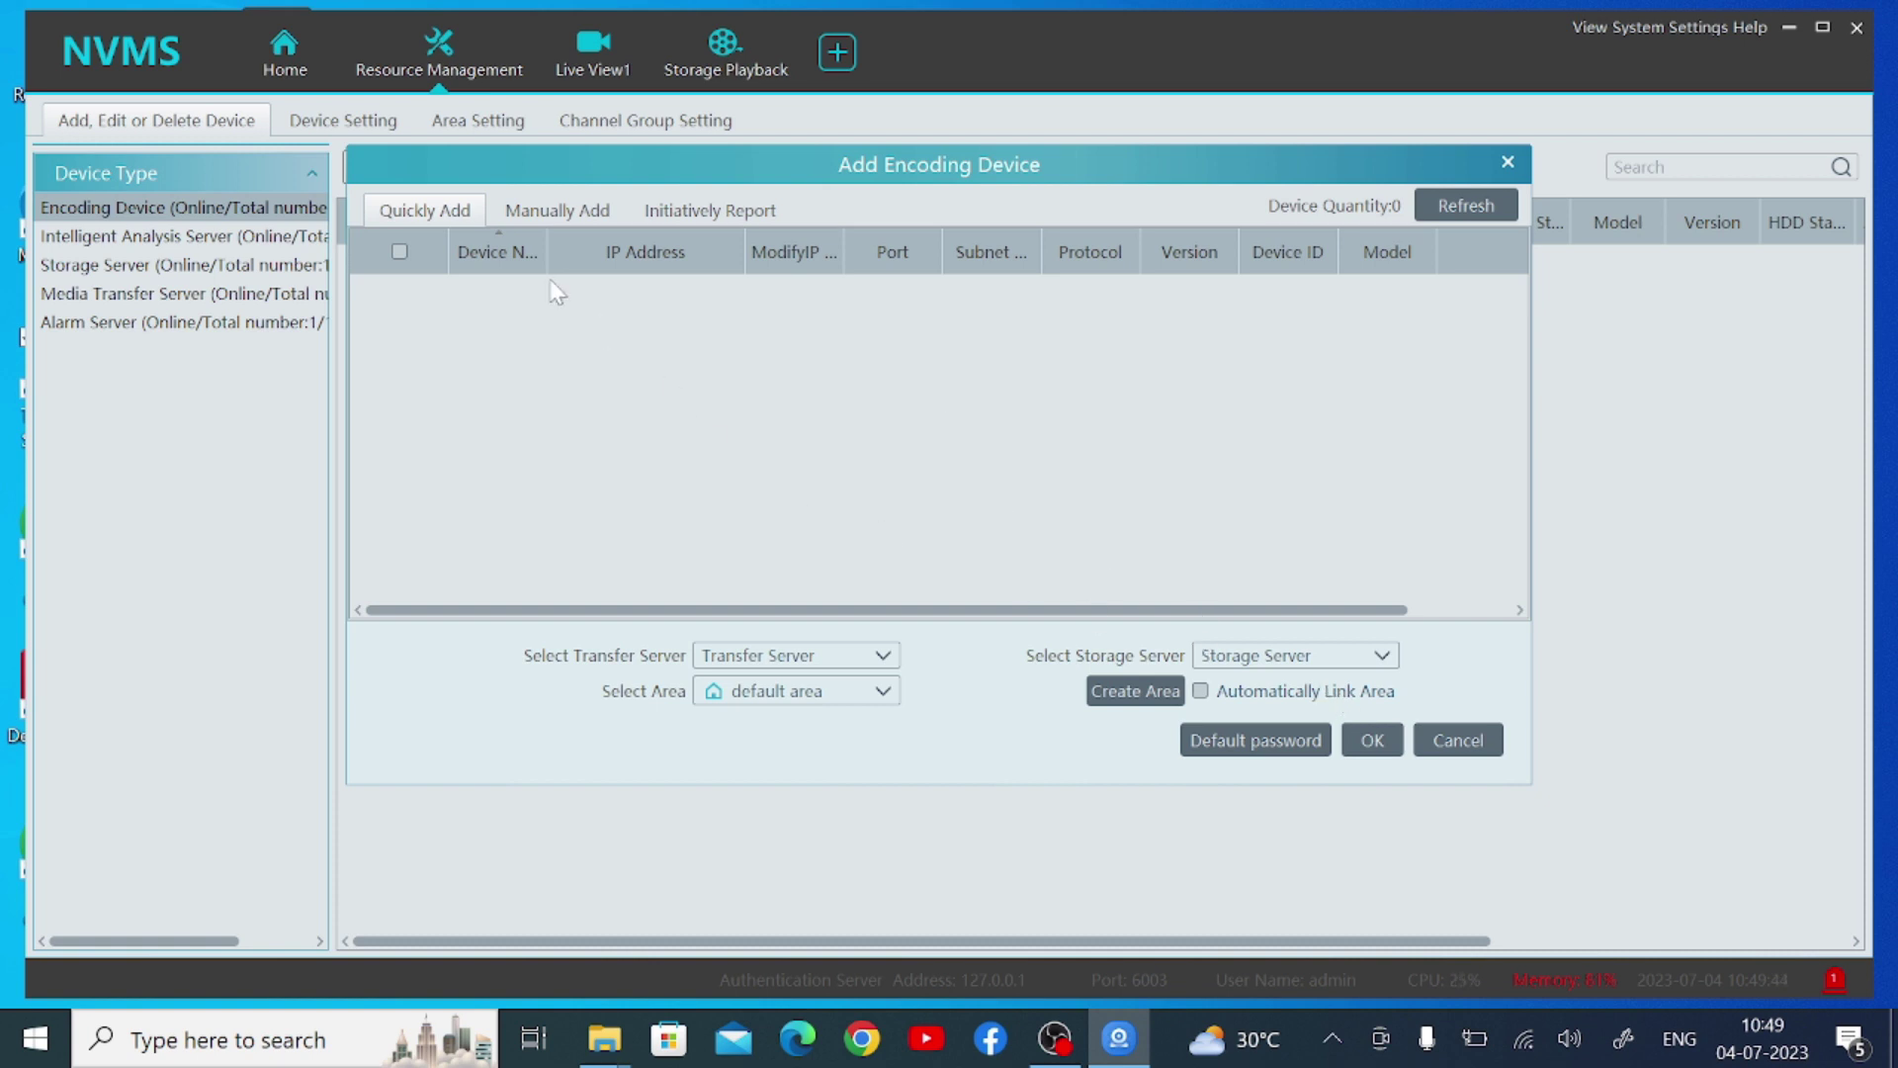
Create a manual device entry, trying Serial No. before settling on IP Address type
{"action": "left_click", "coordinate": [557, 210]}
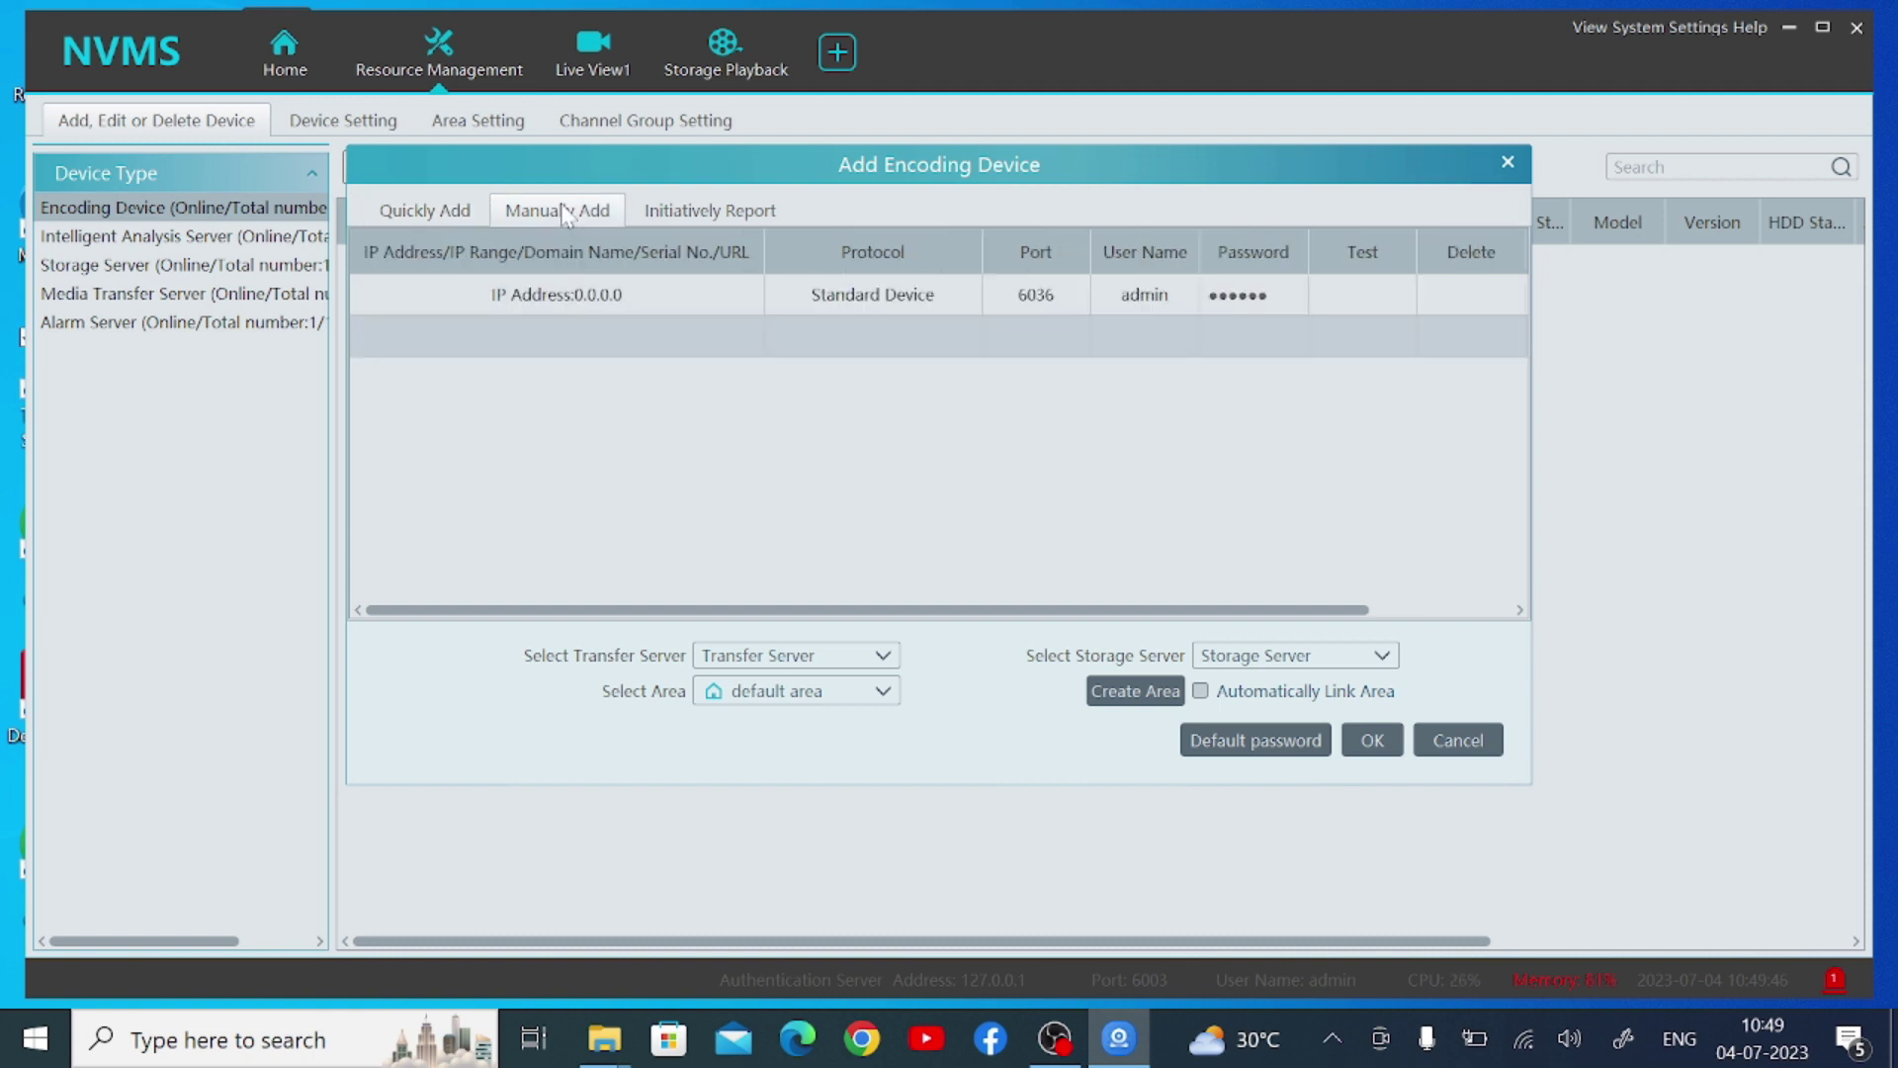
{"action": "left_click", "coordinate": [536, 299]}
{"action": "left_click", "coordinate": [481, 294]}
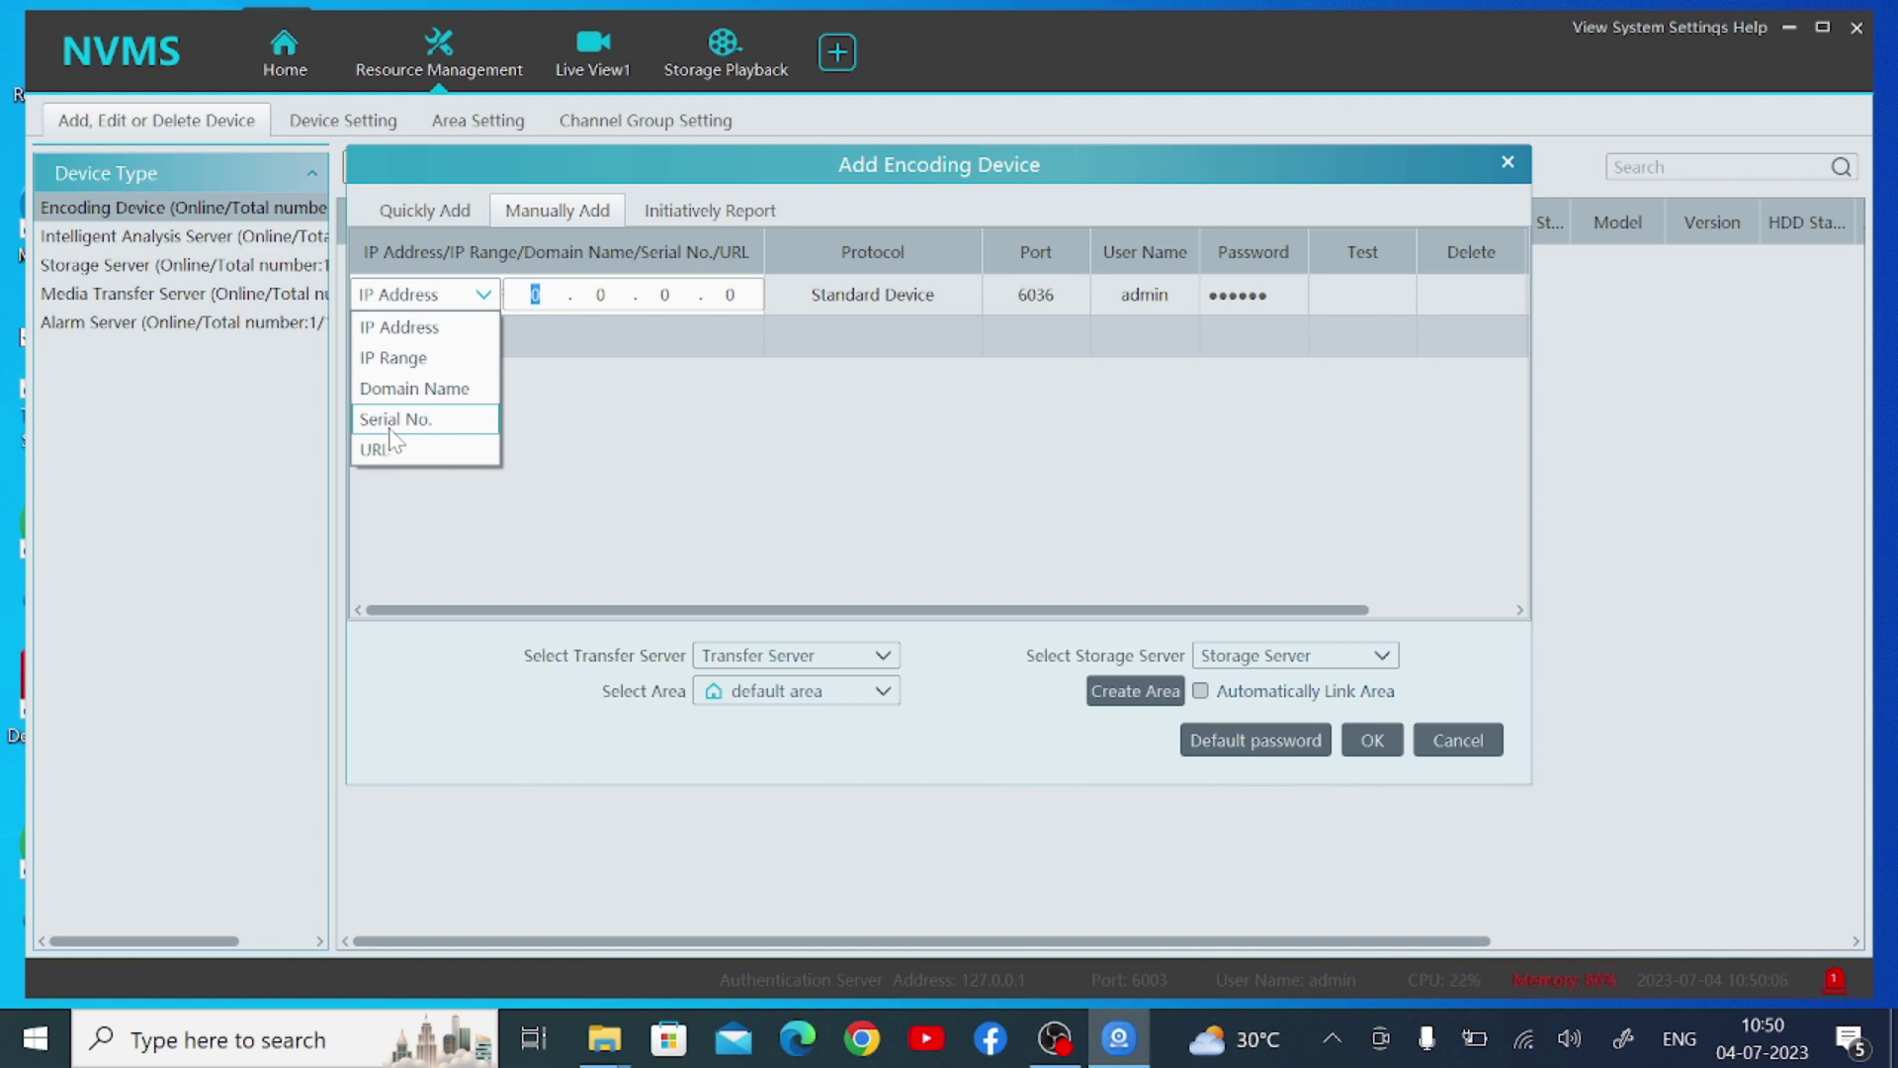
{"action": "left_click", "coordinate": [392, 423]}
{"action": "left_click", "coordinate": [505, 295]}
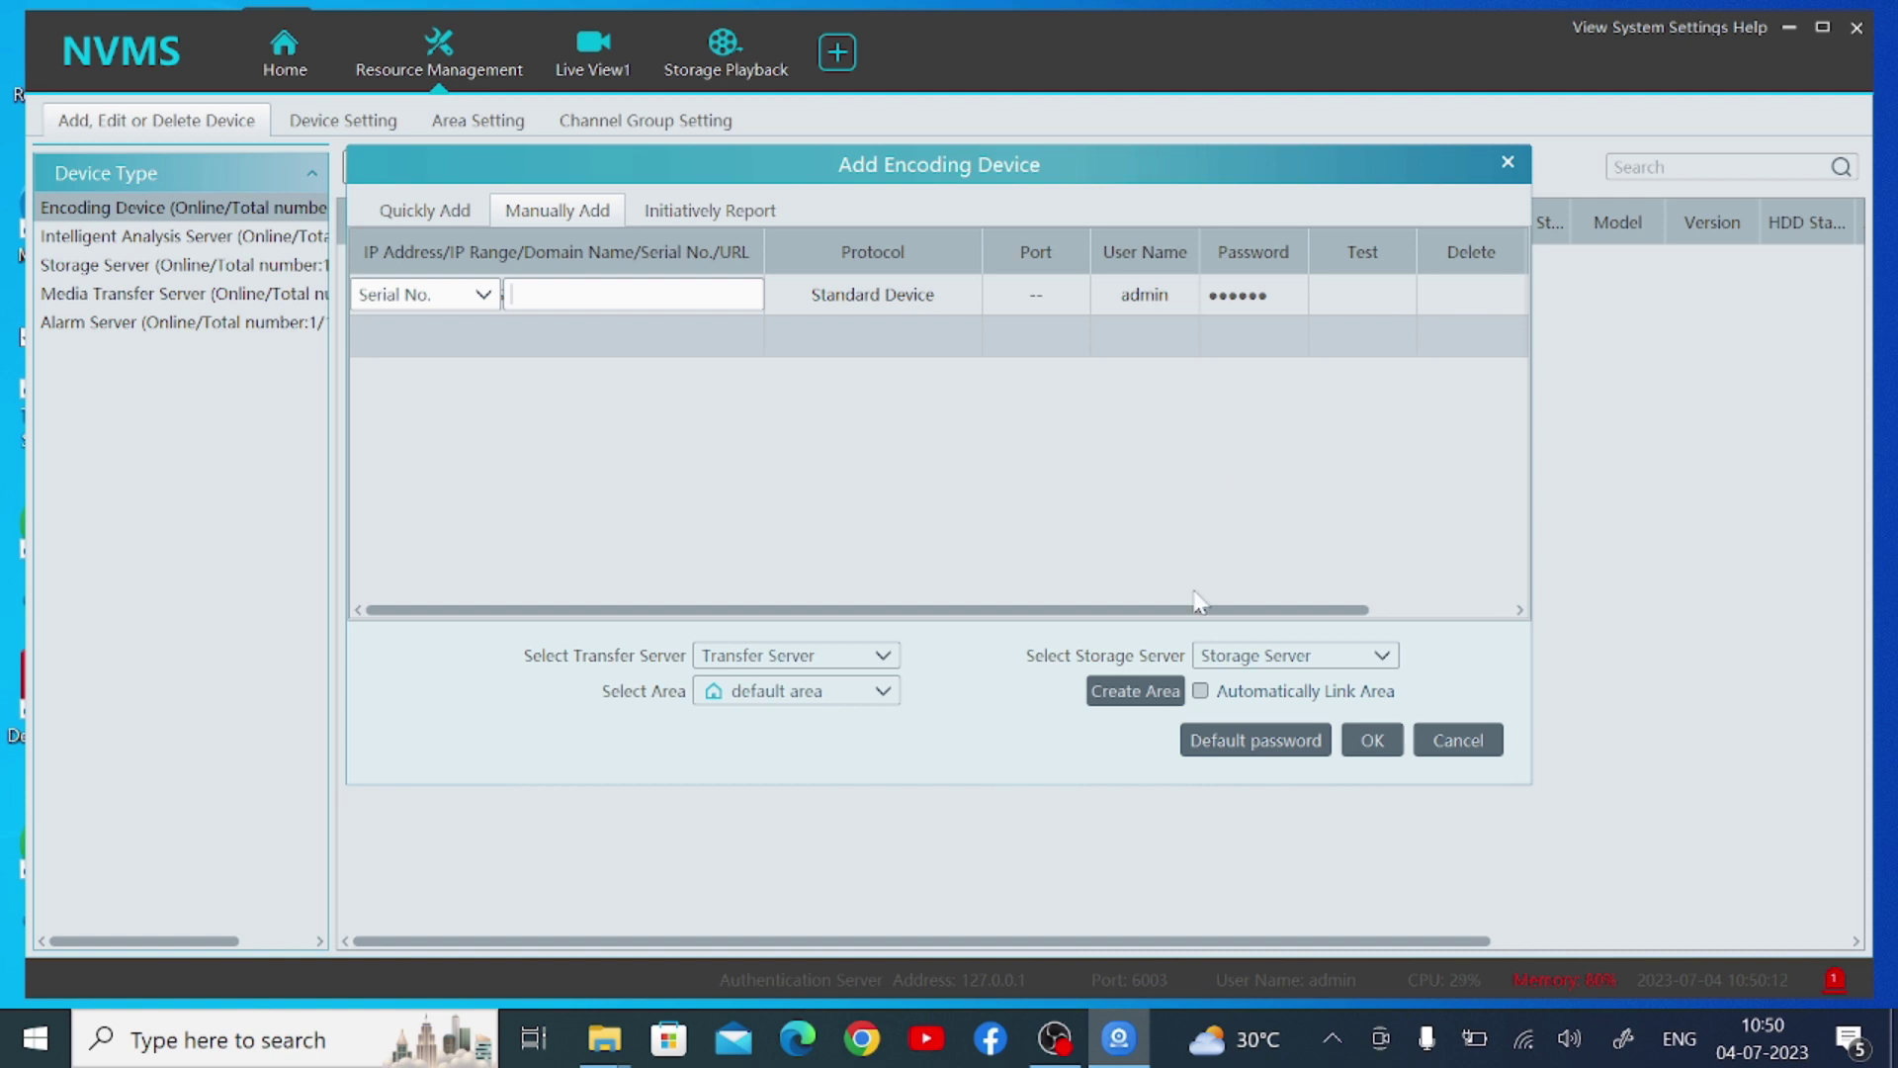
{"action": "left_click", "coordinate": [450, 303]}
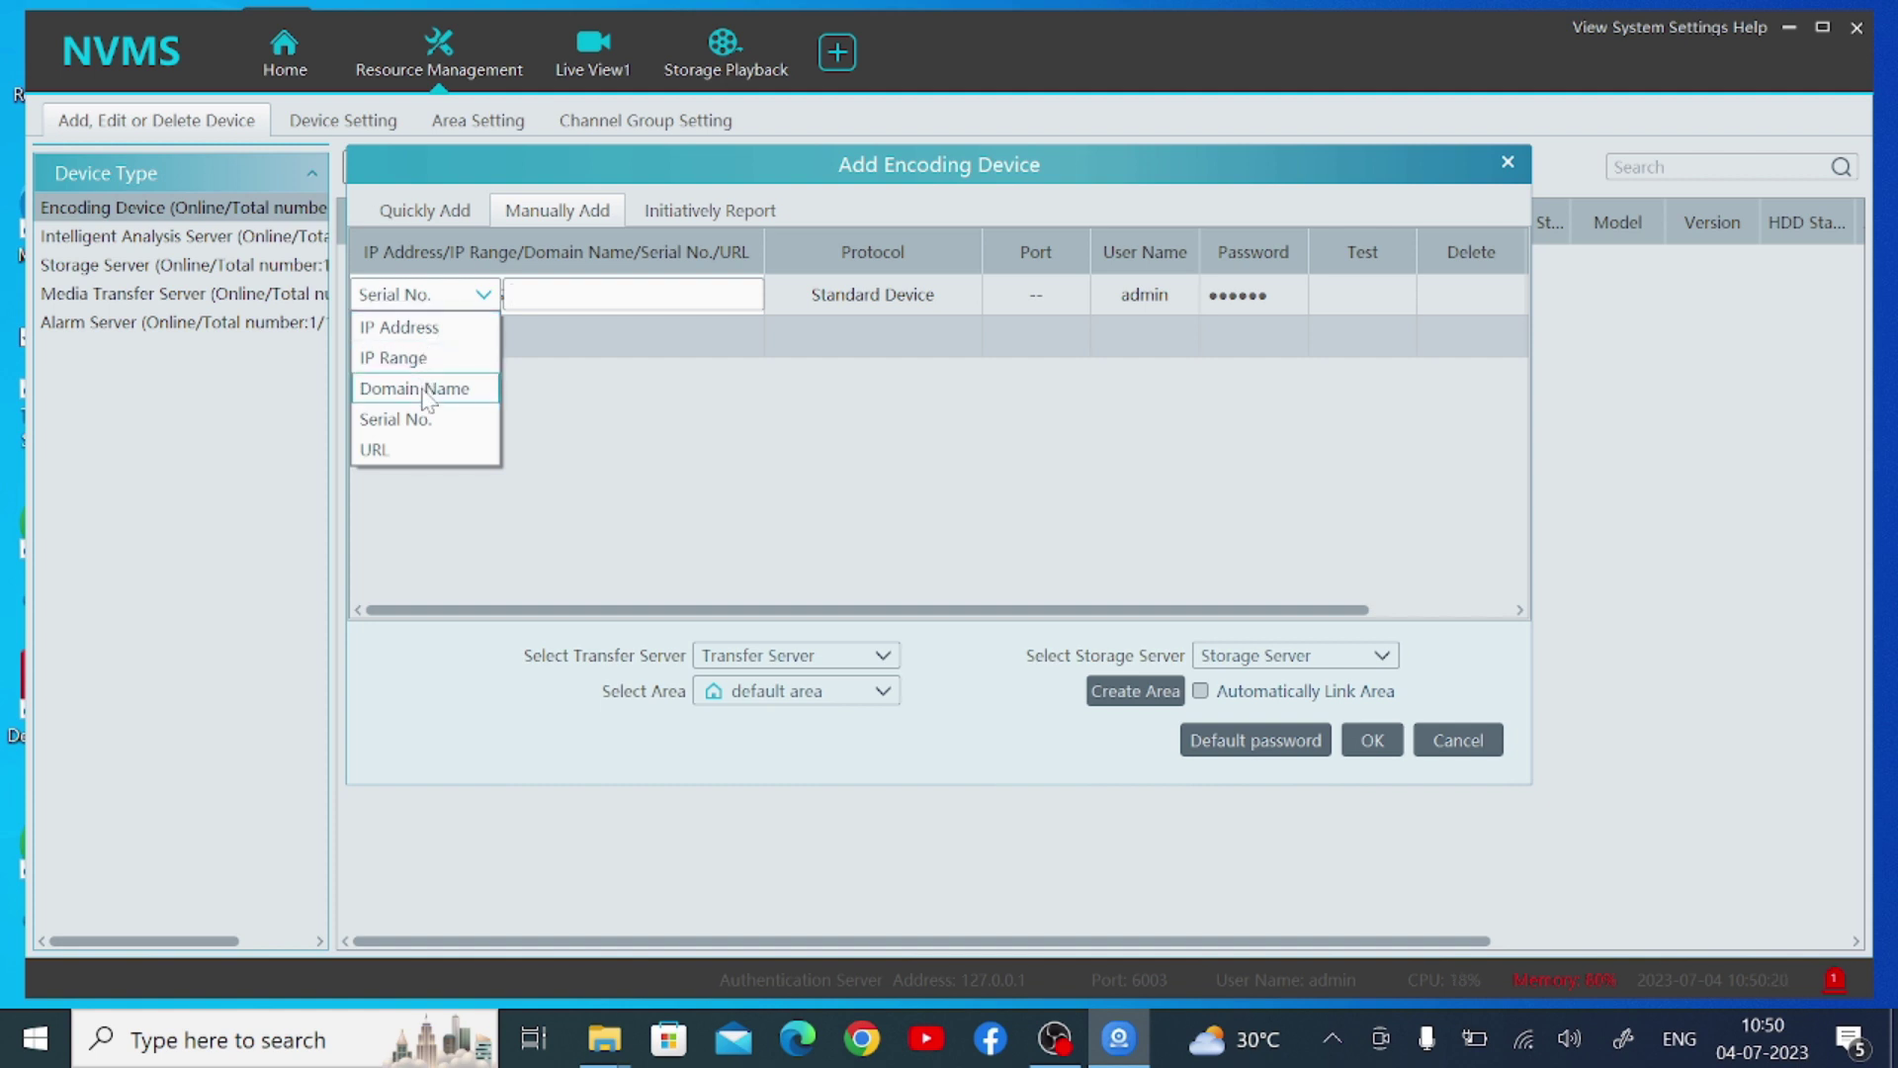
{"action": "left_click", "coordinate": [419, 335]}
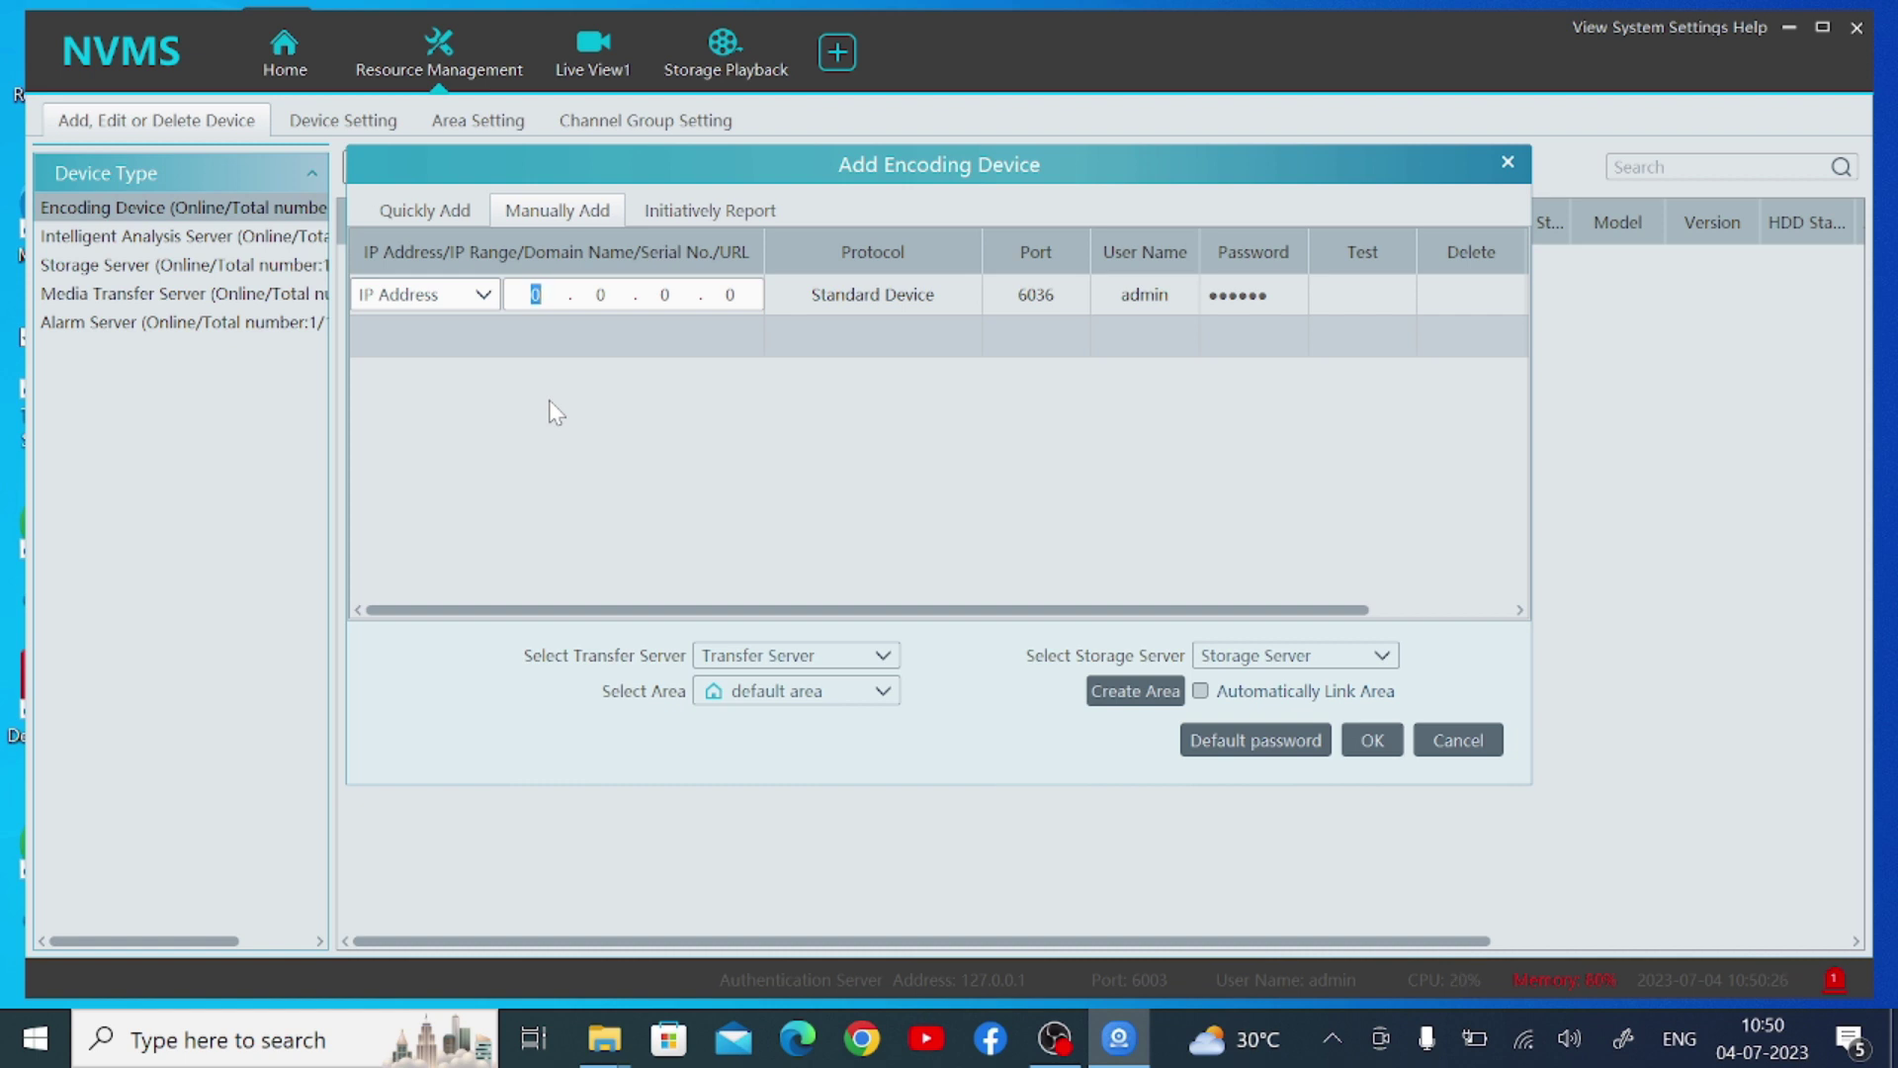
{"action": "type", "text": "103.108.6"}
{"action": "key", "text": "period"}
{"action": "type", "text": "189"}
{"action": "left_click", "coordinate": [1246, 295]}
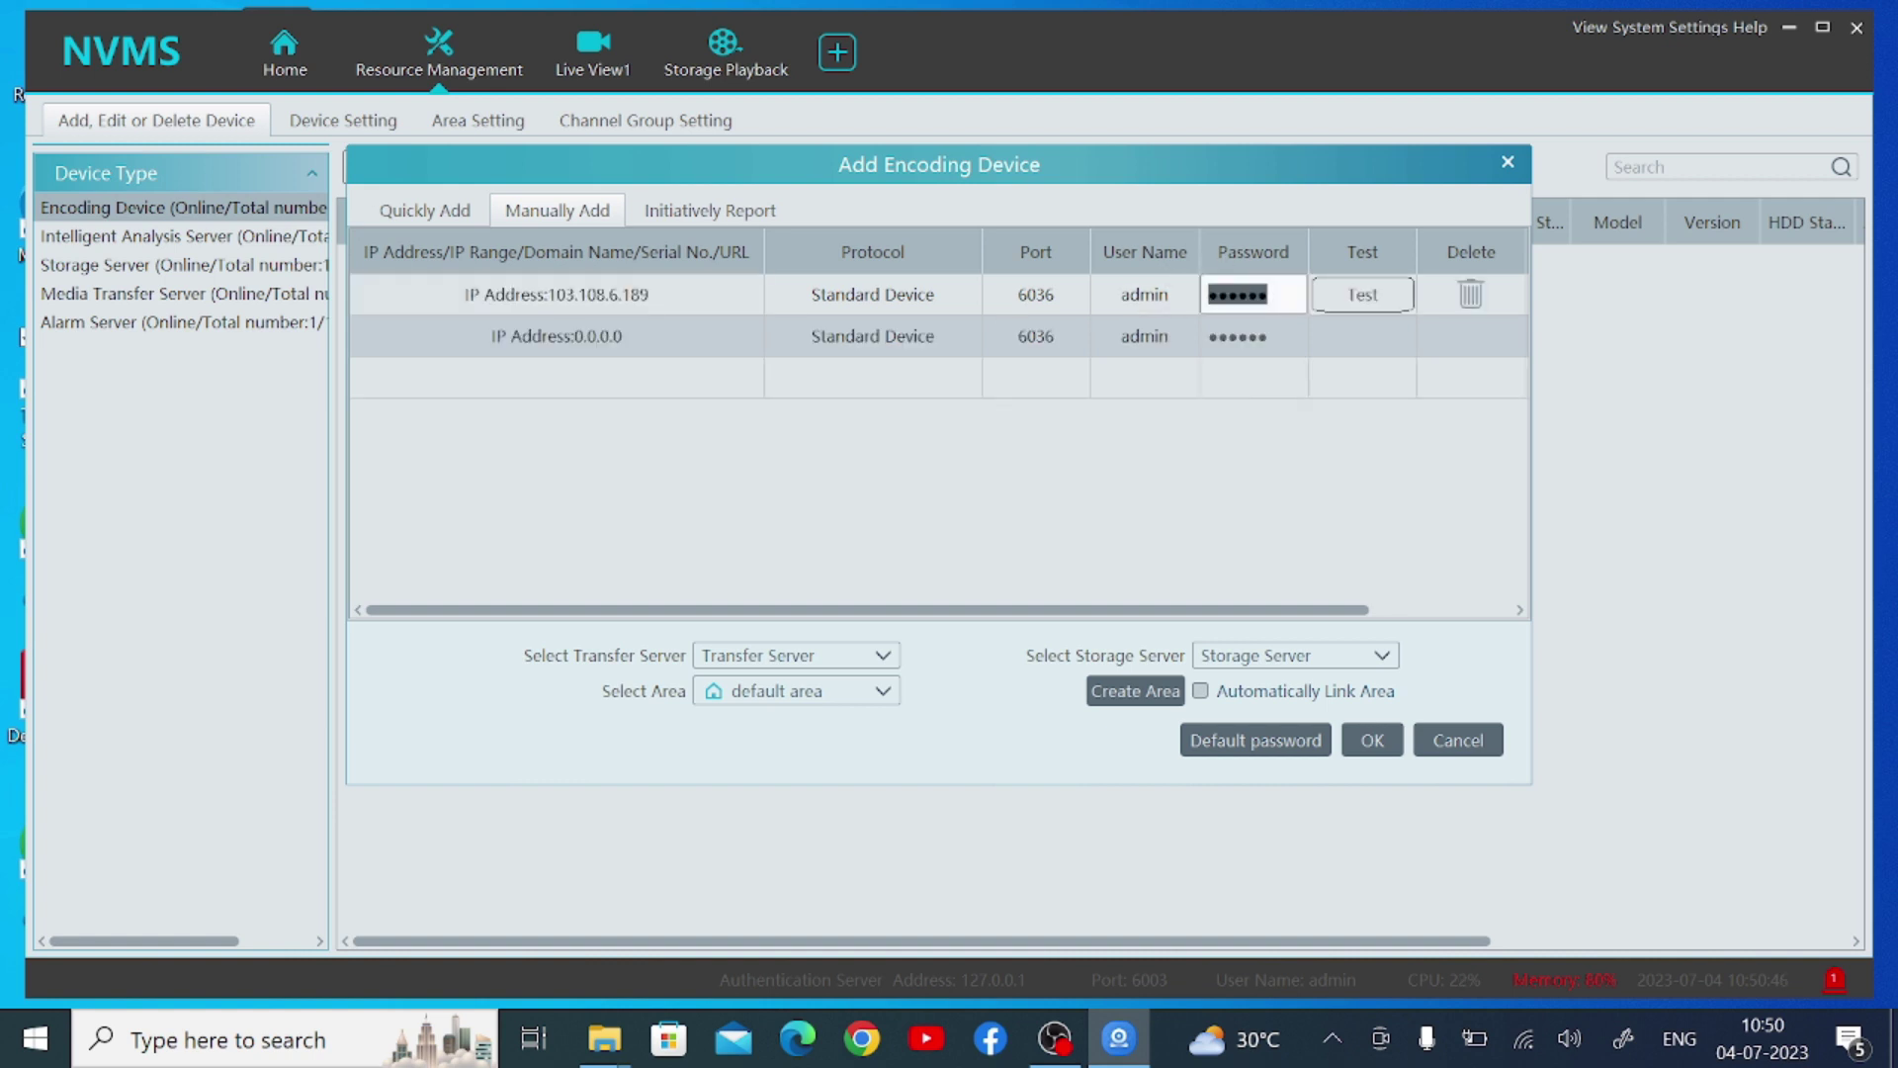
{"action": "type", "text": "123456"}
Test the DVR connection successfully and add the DVR to the device list
{"action": "left_click", "coordinate": [1347, 302]}
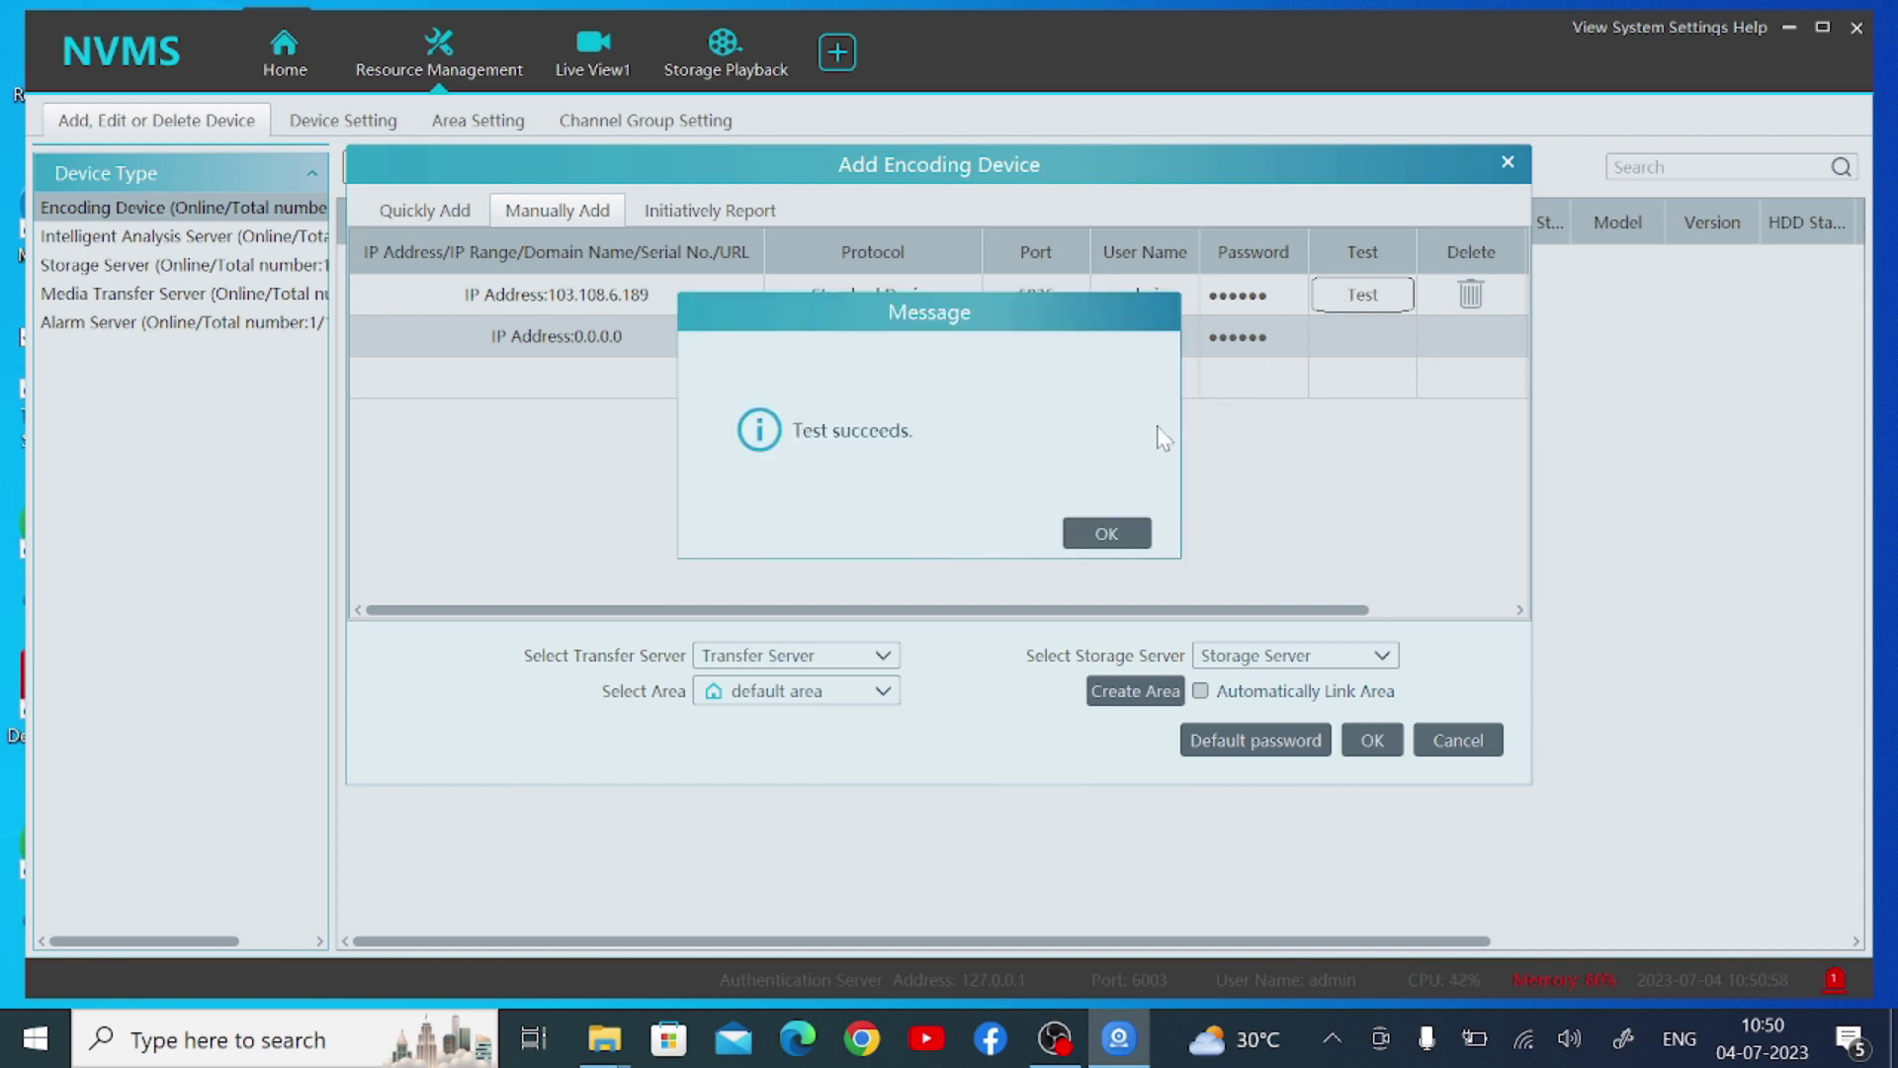
{"action": "left_click", "coordinate": [1105, 542]}
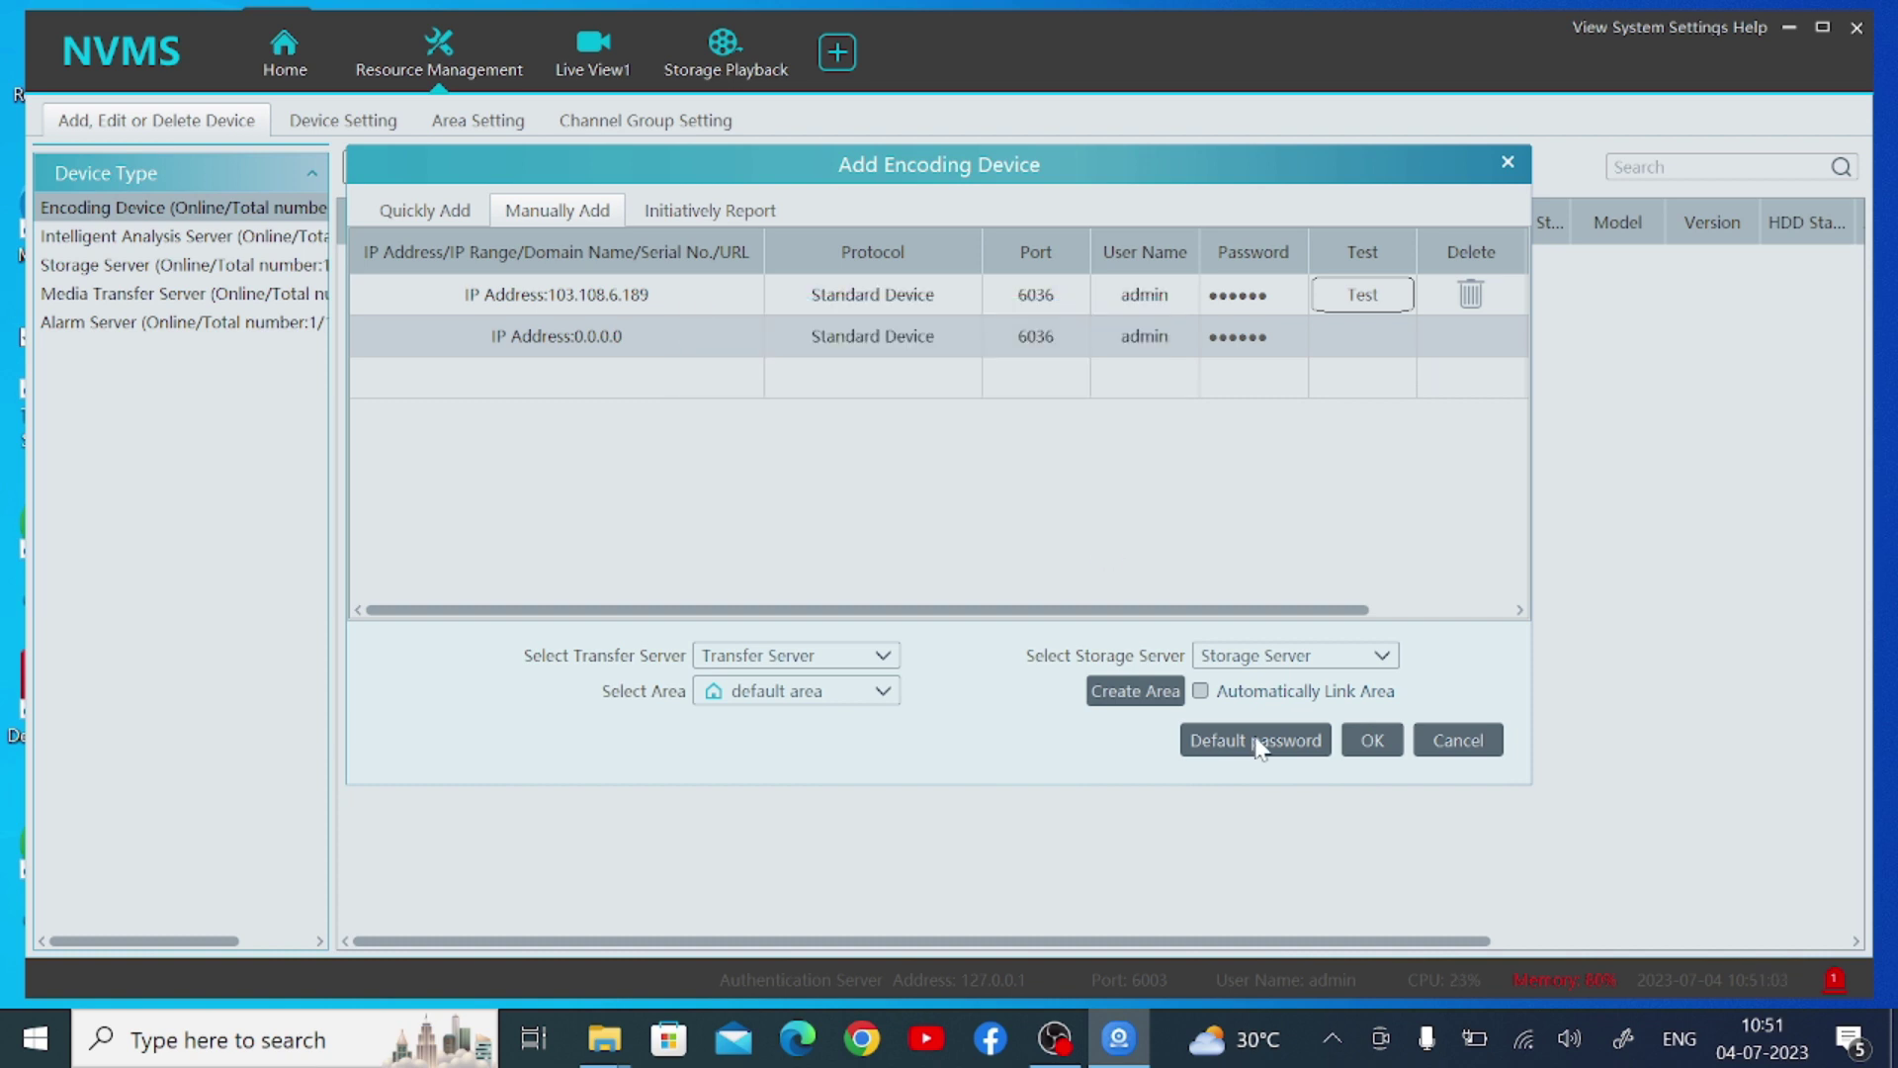
{"action": "left_click", "coordinate": [1371, 742]}
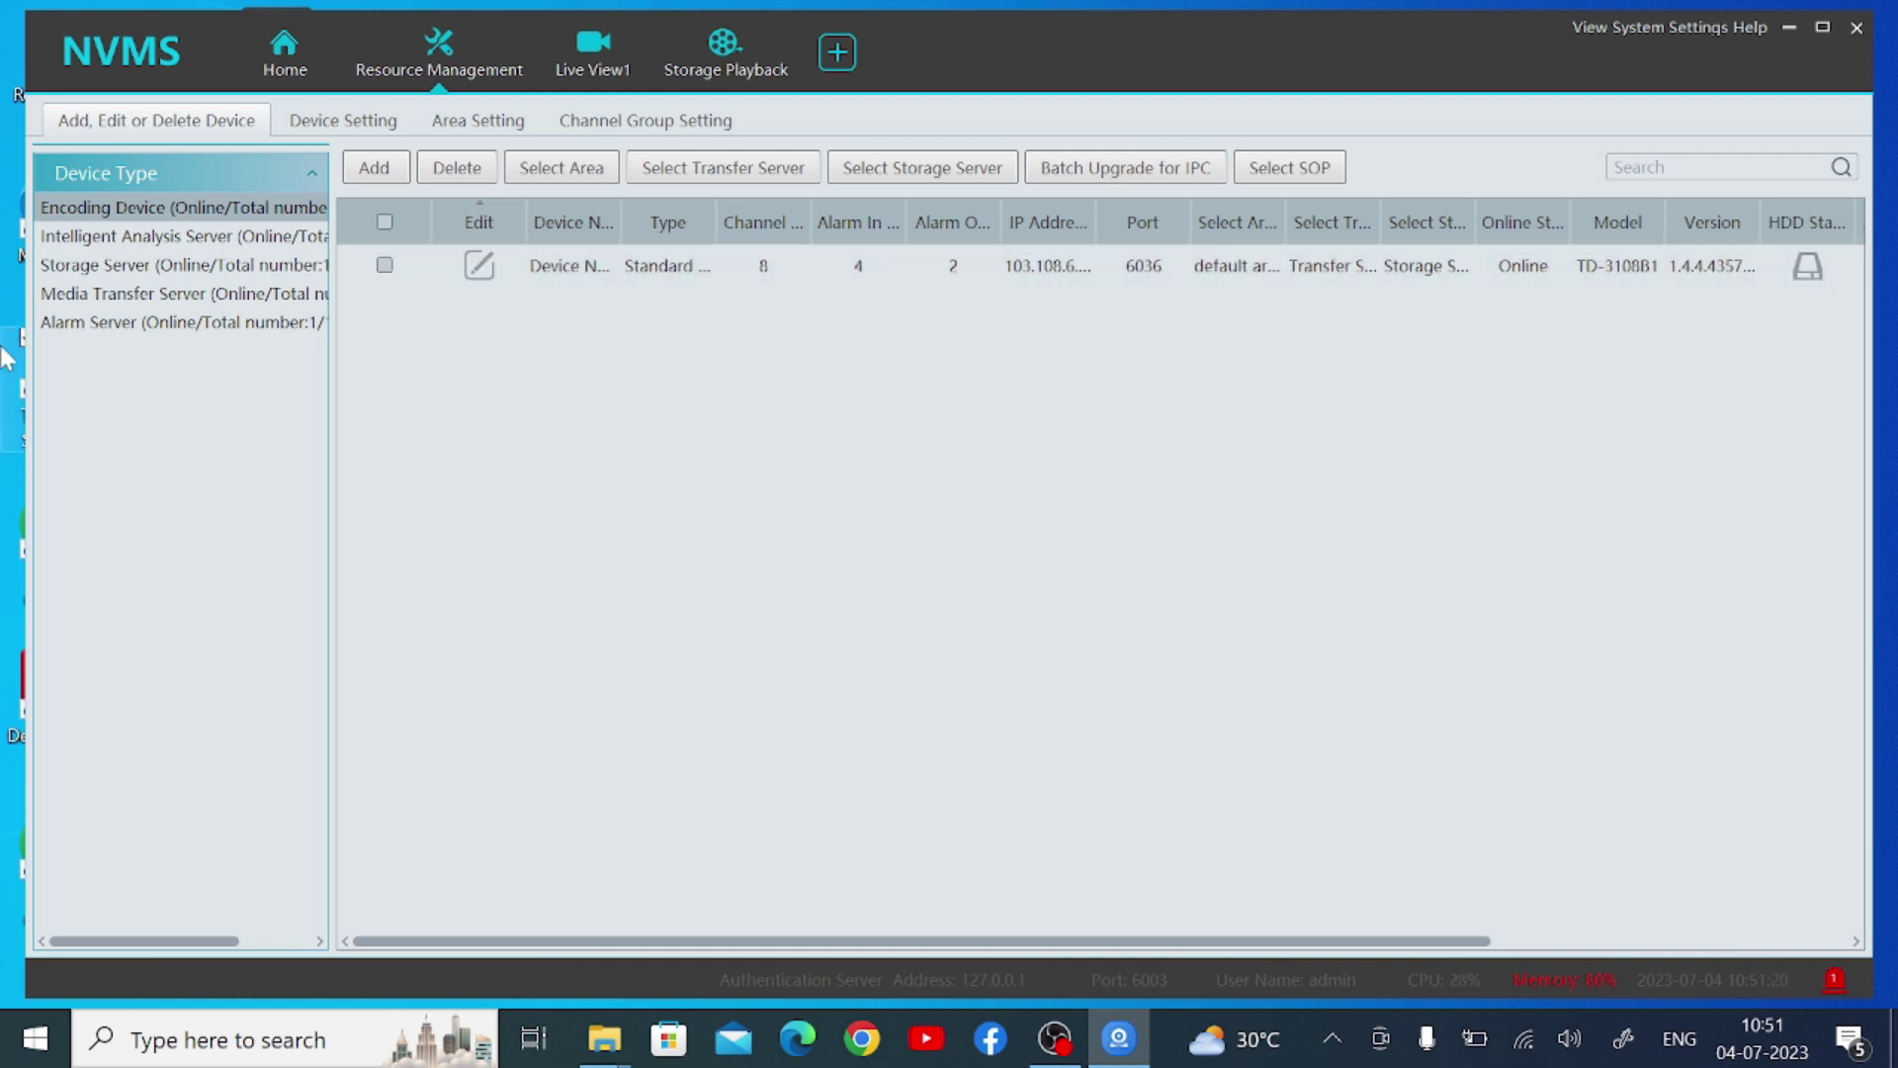
Open Live View from Home and start the first camera's live video
{"action": "left_click", "coordinate": [287, 68]}
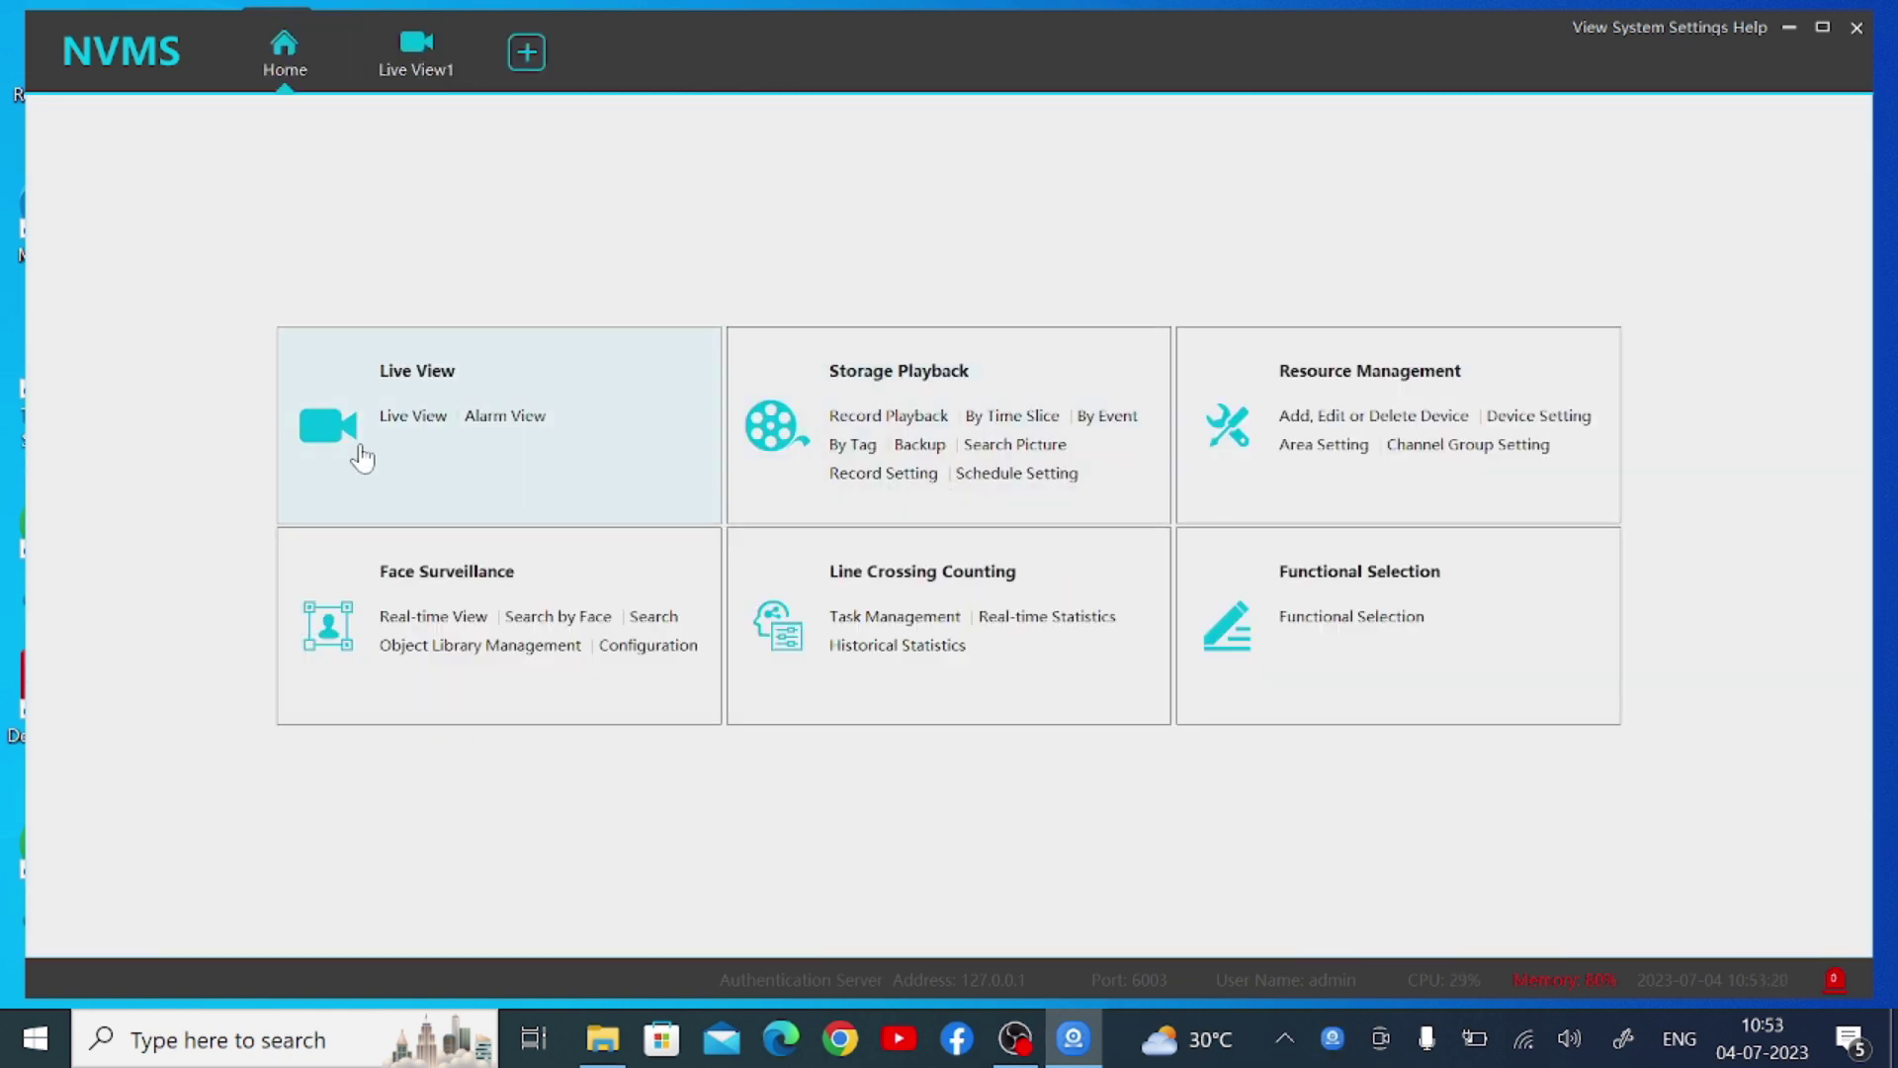
{"action": "left_click", "coordinate": [424, 376]}
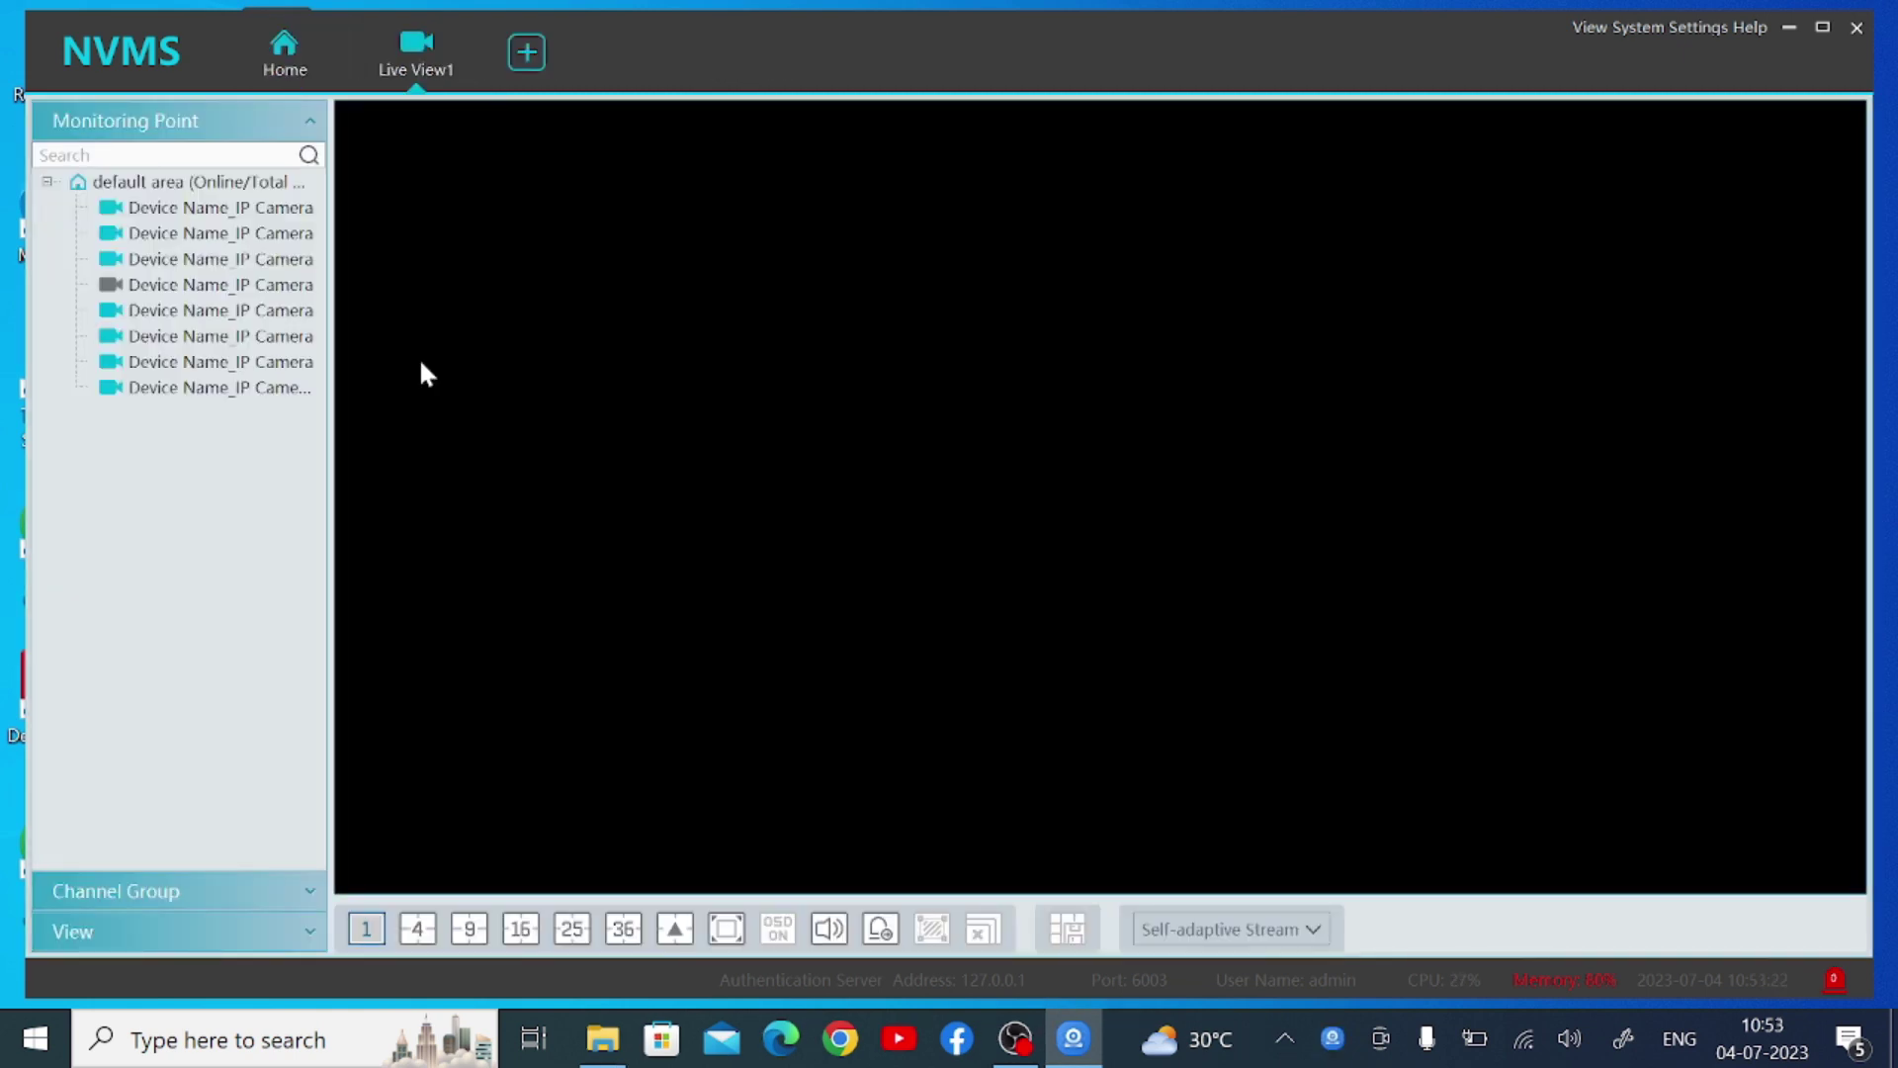
{"action": "double_click", "coordinate": [145, 214]}
{"action": "mouse_move", "coordinate": [386, 488]}
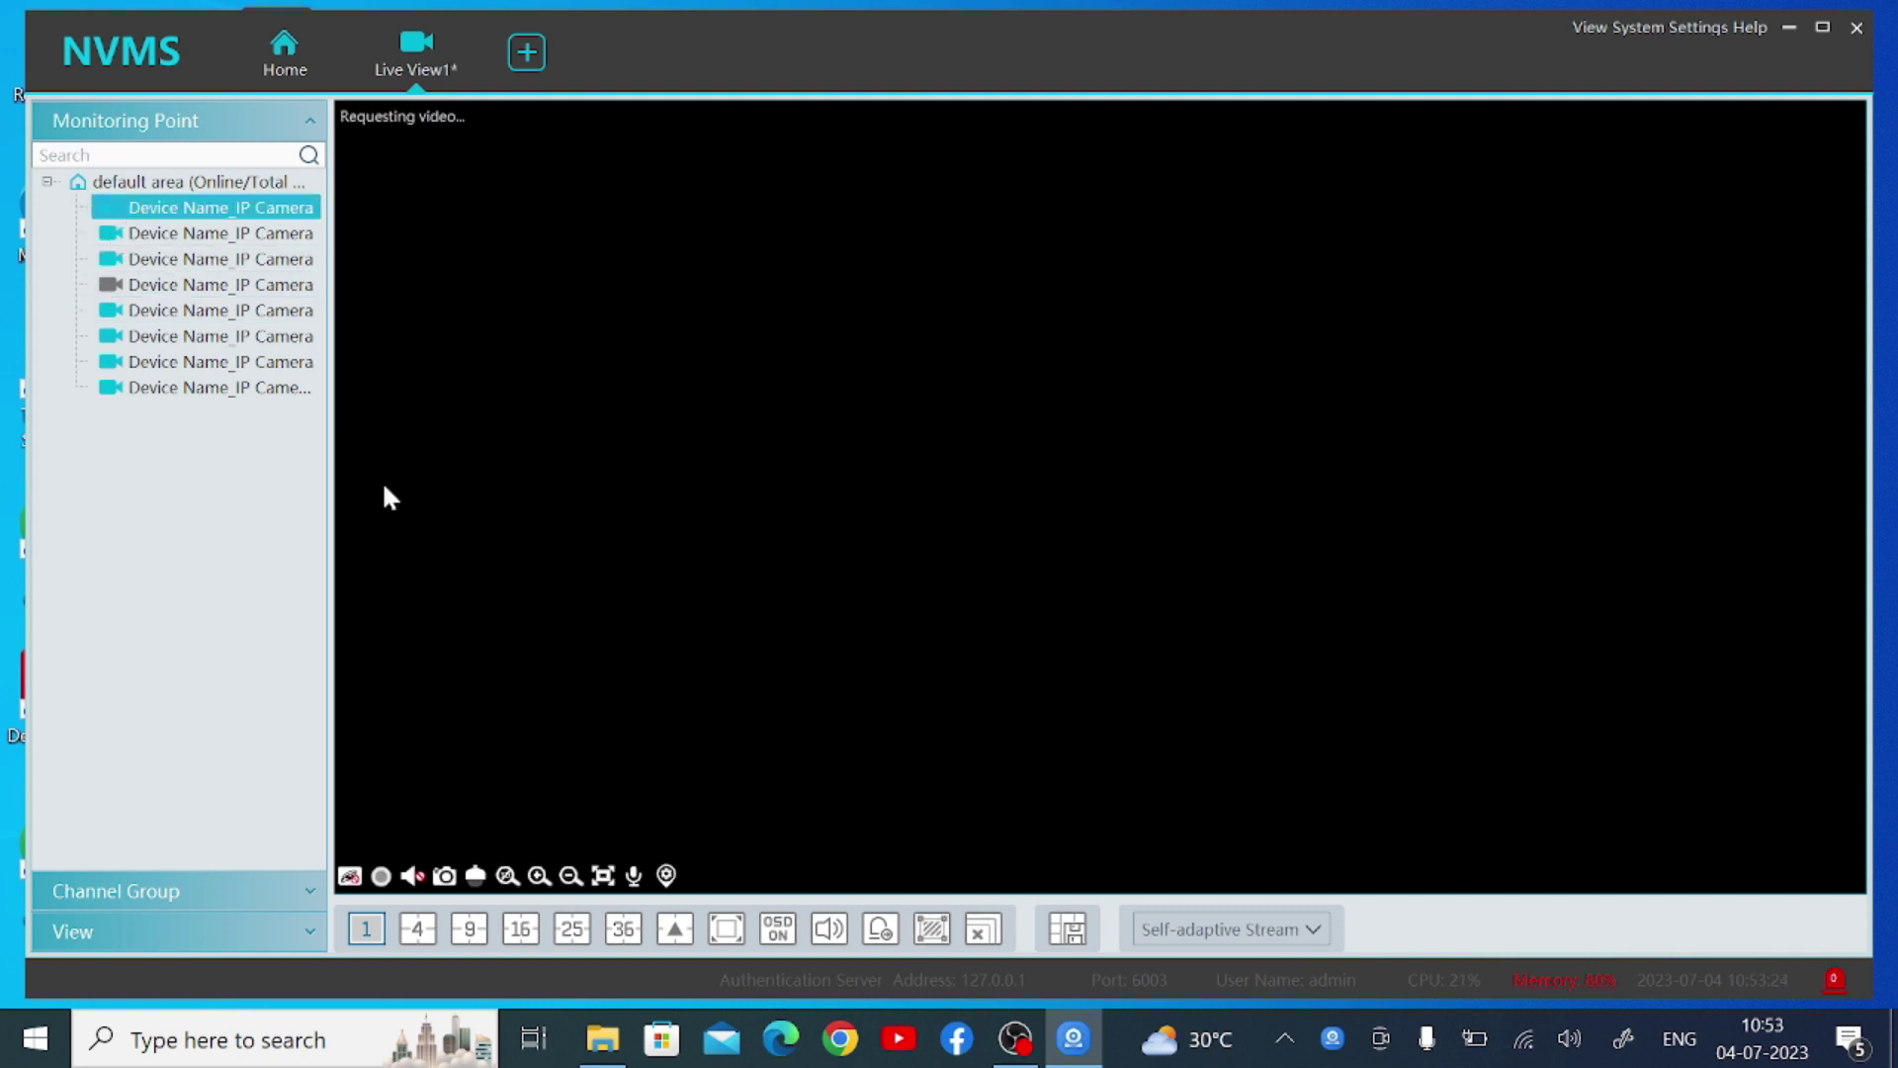